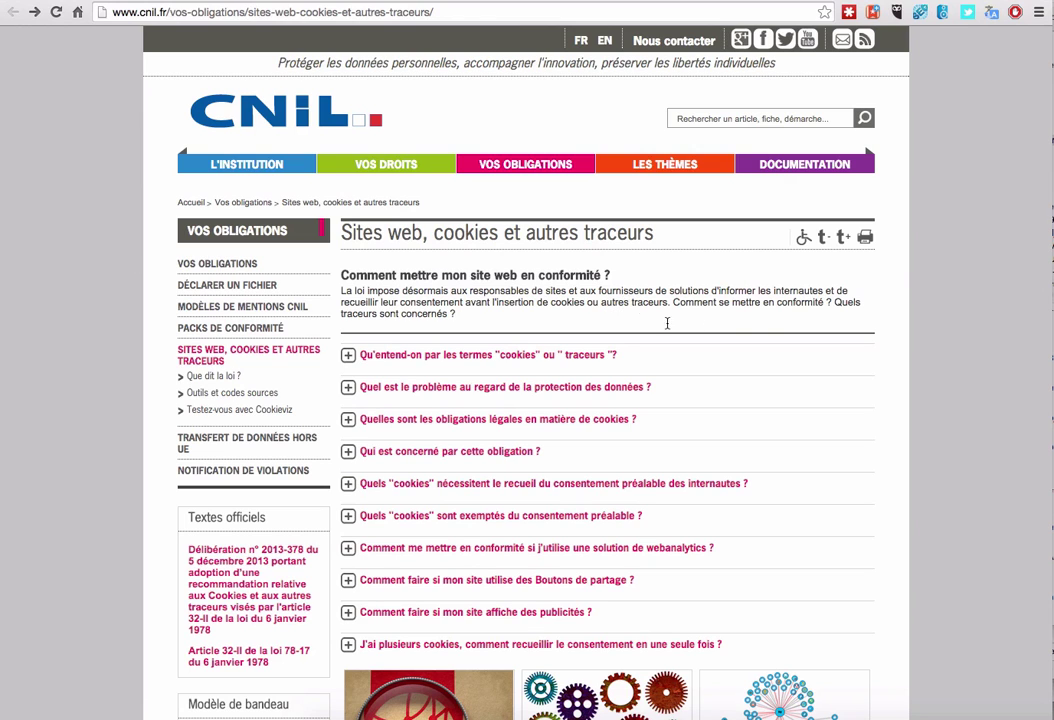
Dismiss the cookie banner on cookiechoices.org and look through its À propos and Outils sections.
click(753, 0)
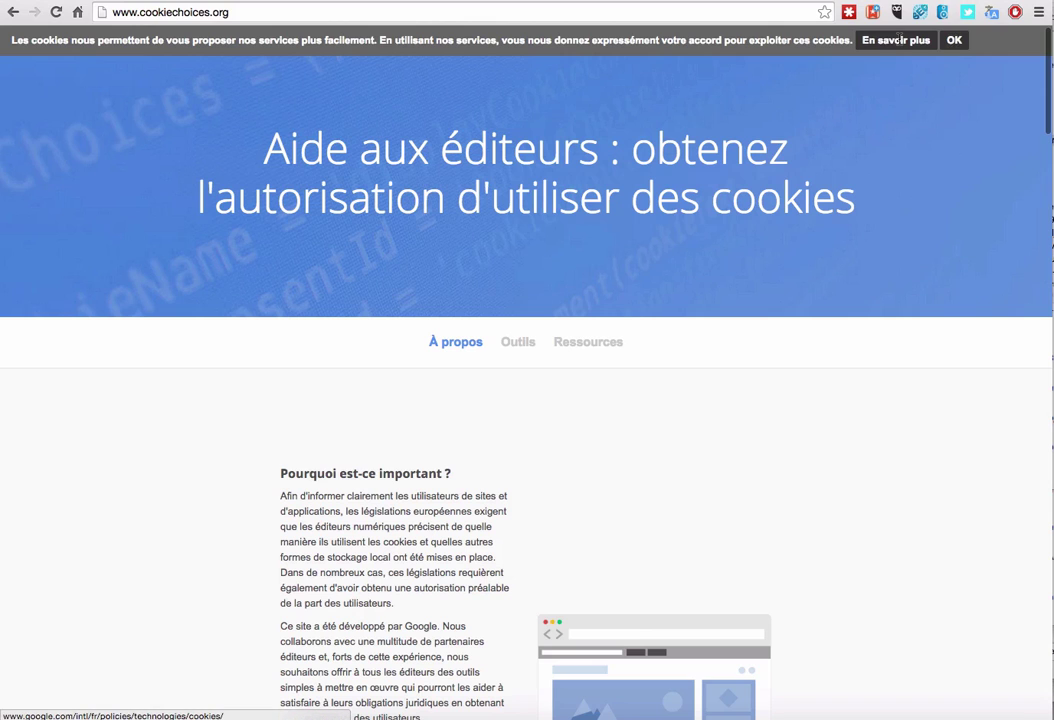
click(953, 40)
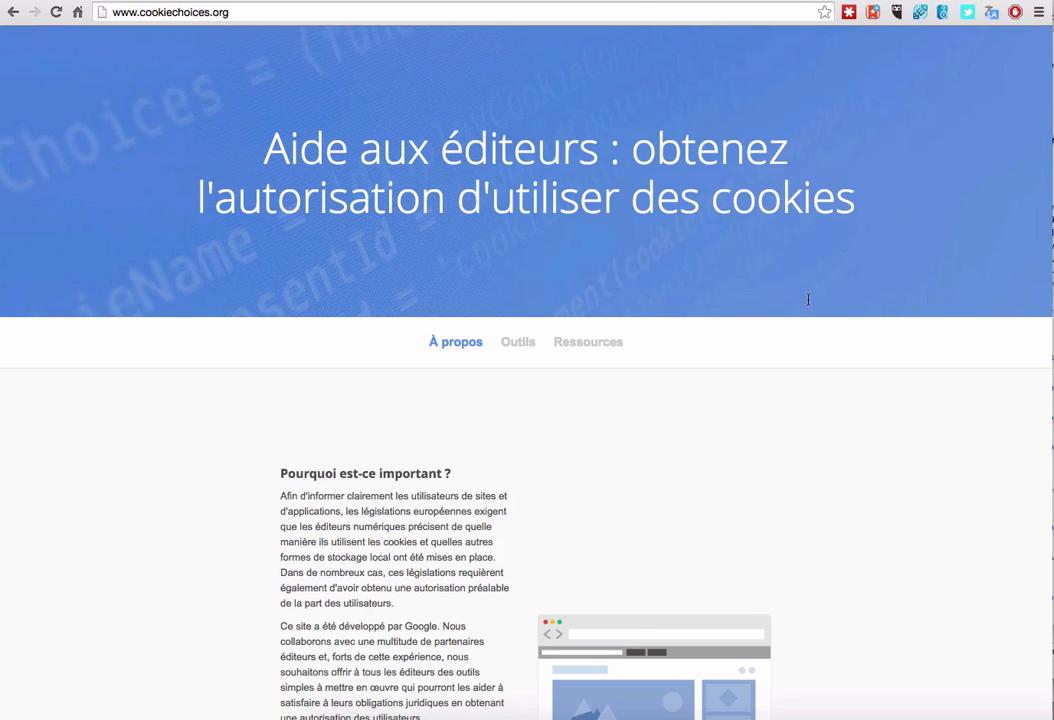
scroll(805, 299, down, 5)
scroll(805, 299, up, 5)
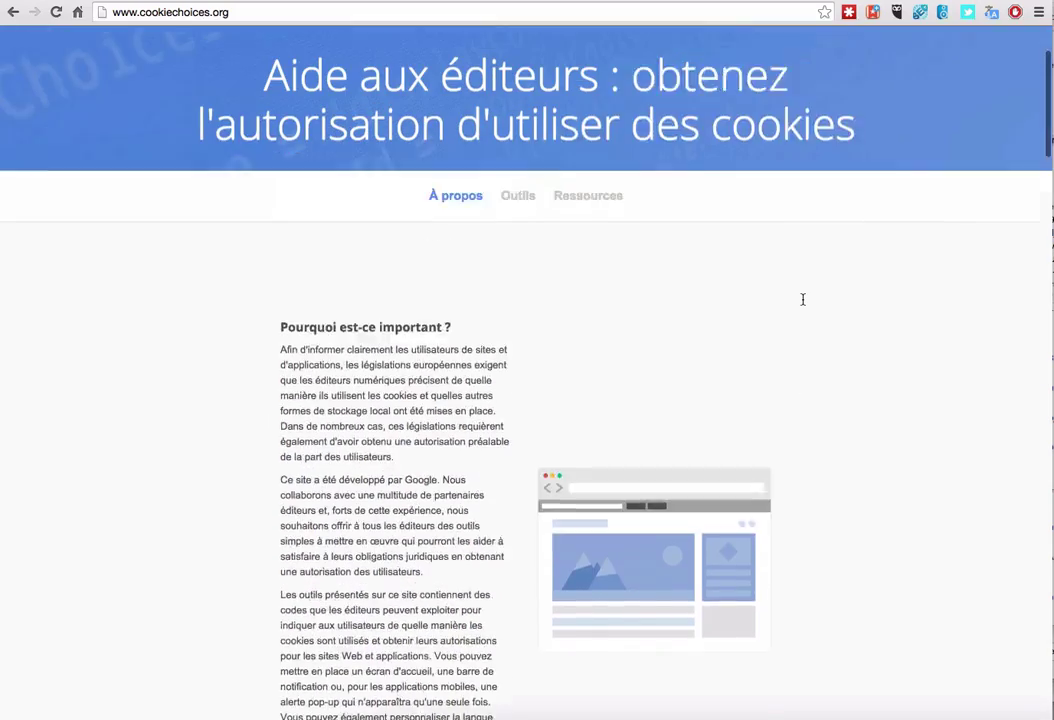
scroll(783, 390, down, 3)
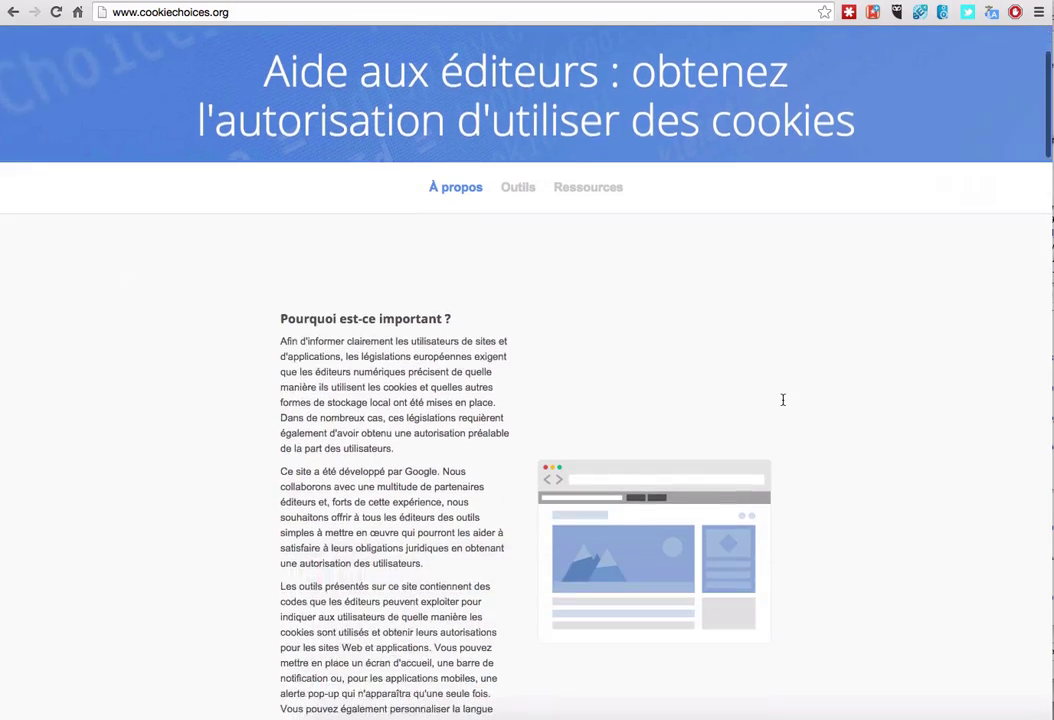
scroll(783, 400, down, 6)
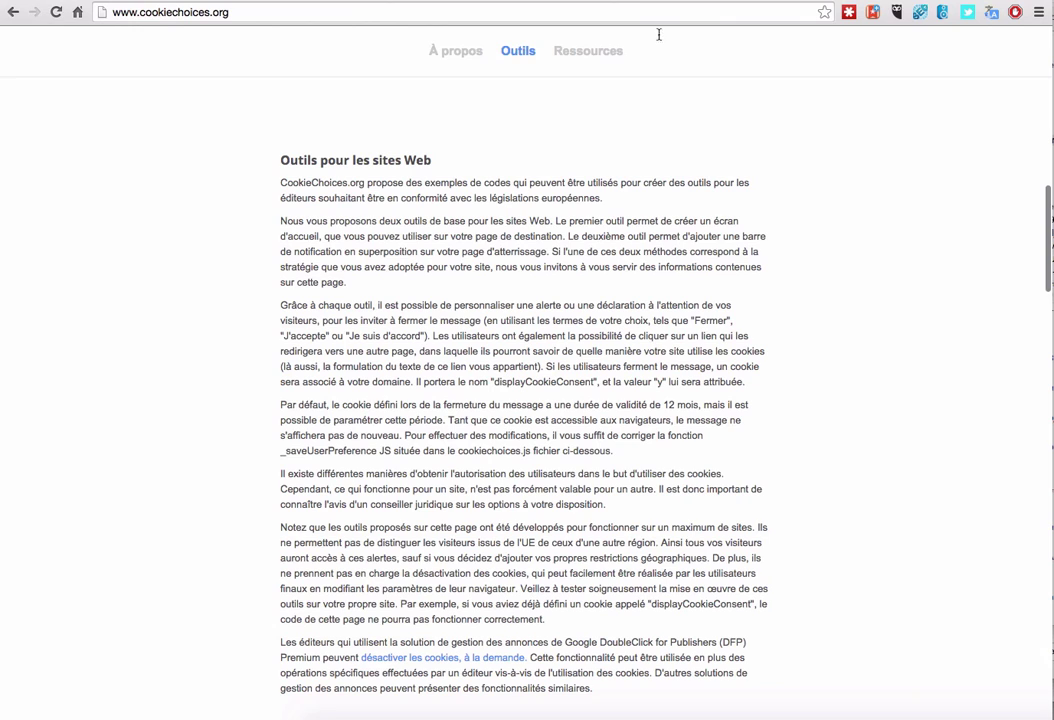
Open the Cookie Notice plugin page on wordpress.org and copy its title, "Cookie Notice by dFactory".
click(500, 2)
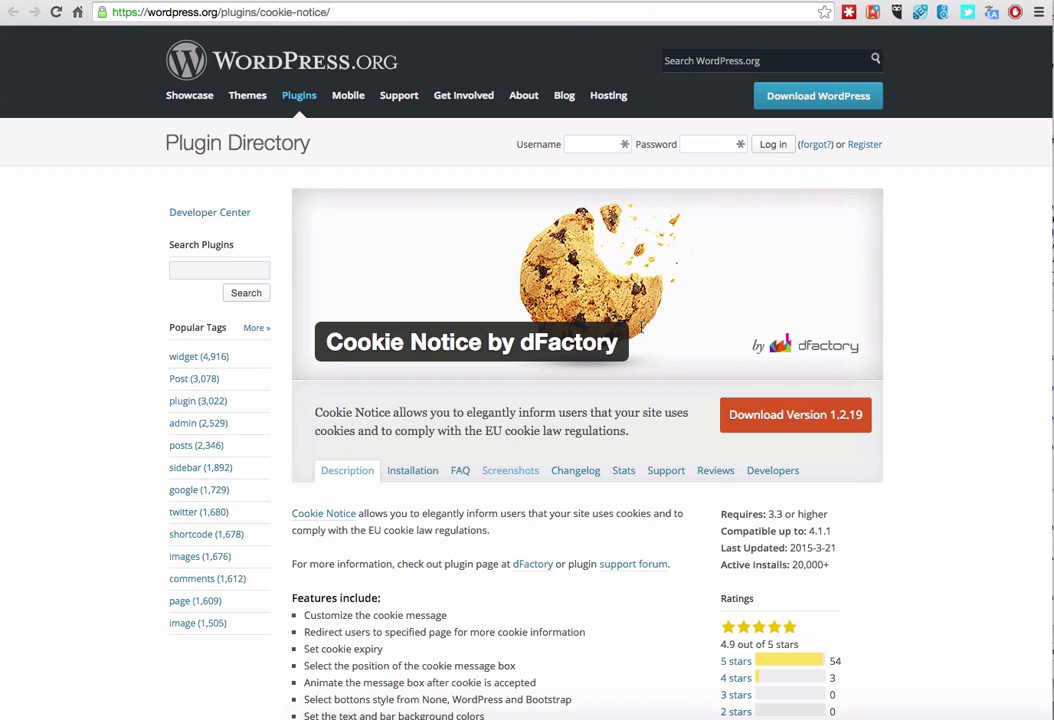
triple_click(364, 344)
key(super+c)
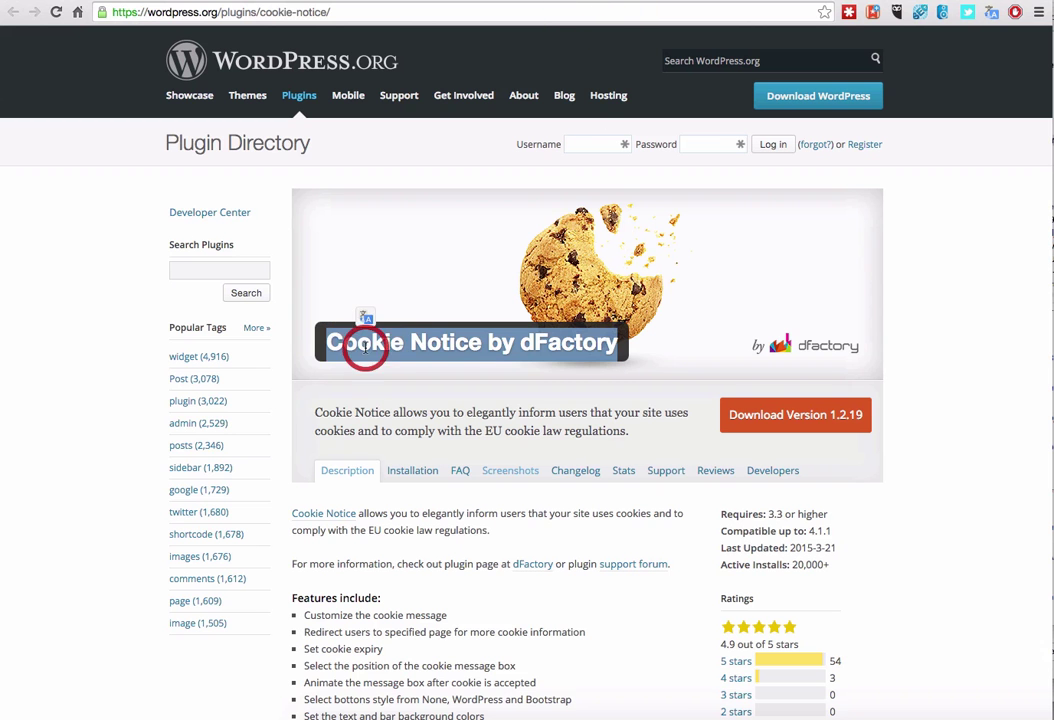
click(456, 370)
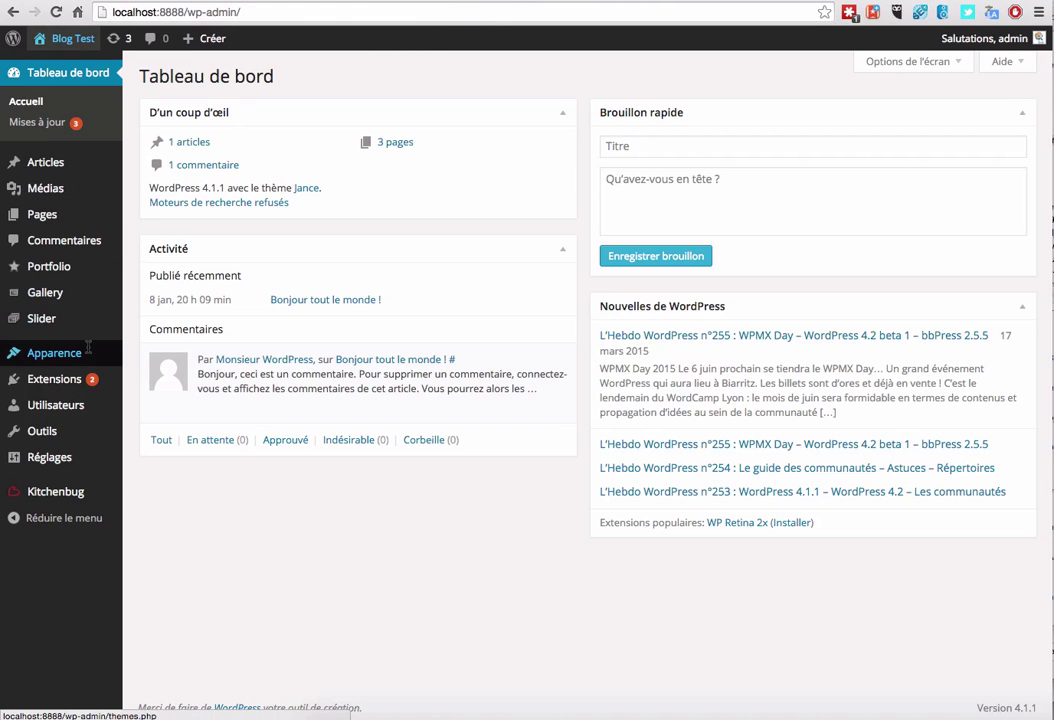
In the Blog Test WordPress admin, search the installable extensions for "Cookie Notice by dFactory".
mouse_move(72, 372)
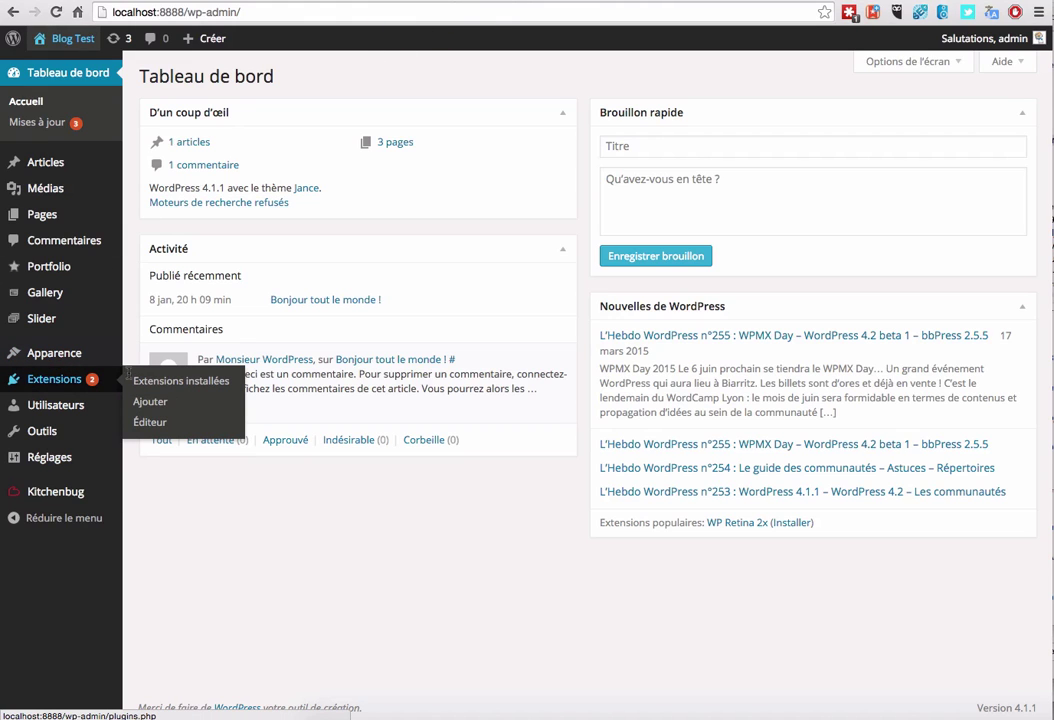
click(166, 400)
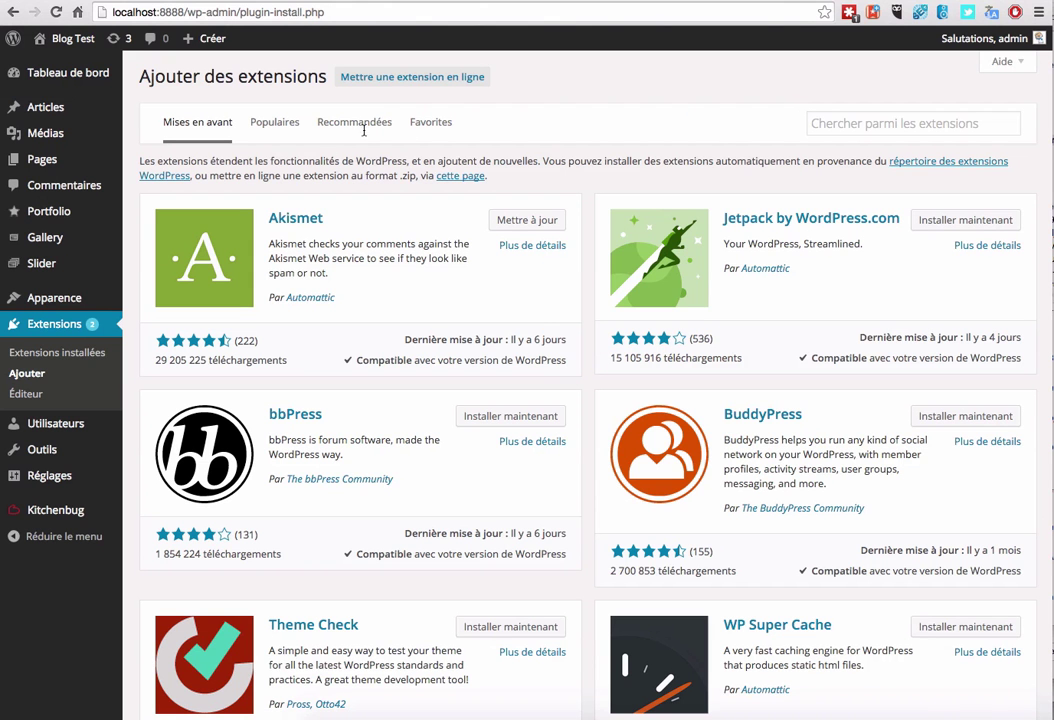
click(858, 129)
key(super+v)
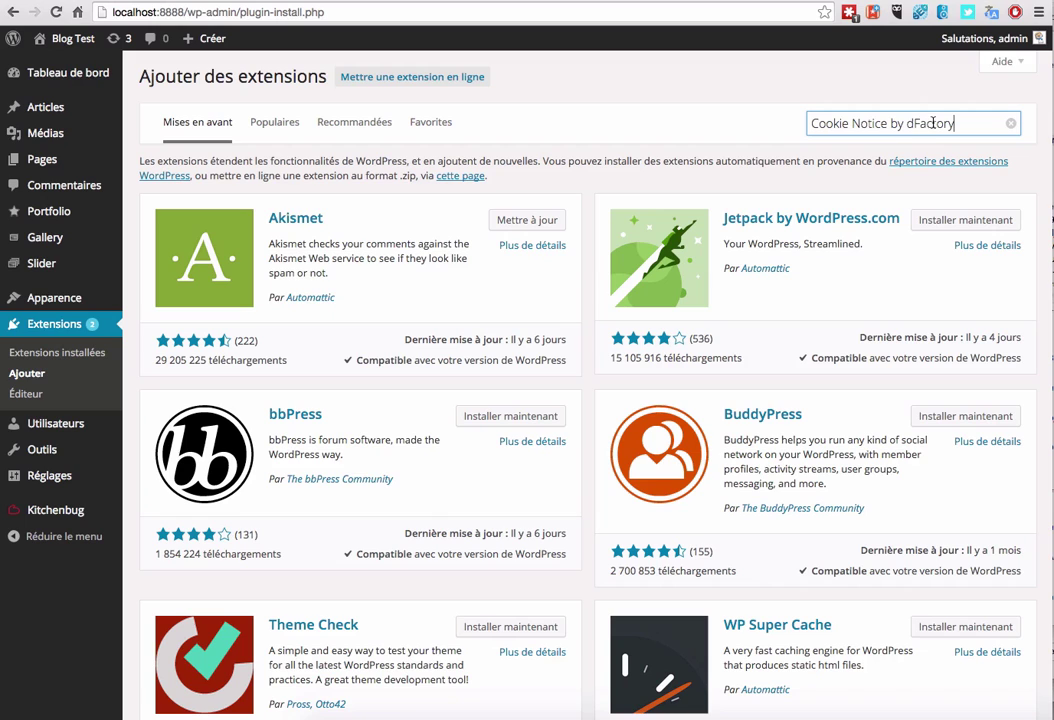
key(Return)
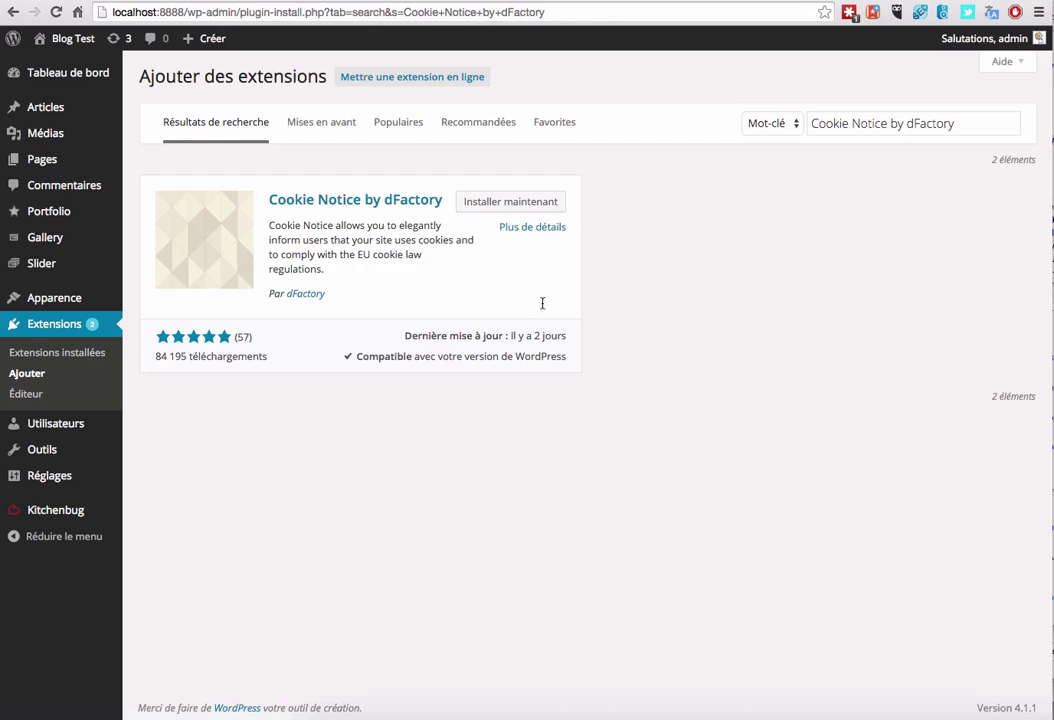
Install and activate the Cookie Notice by dFactory extension.
click(531, 207)
key(Return)
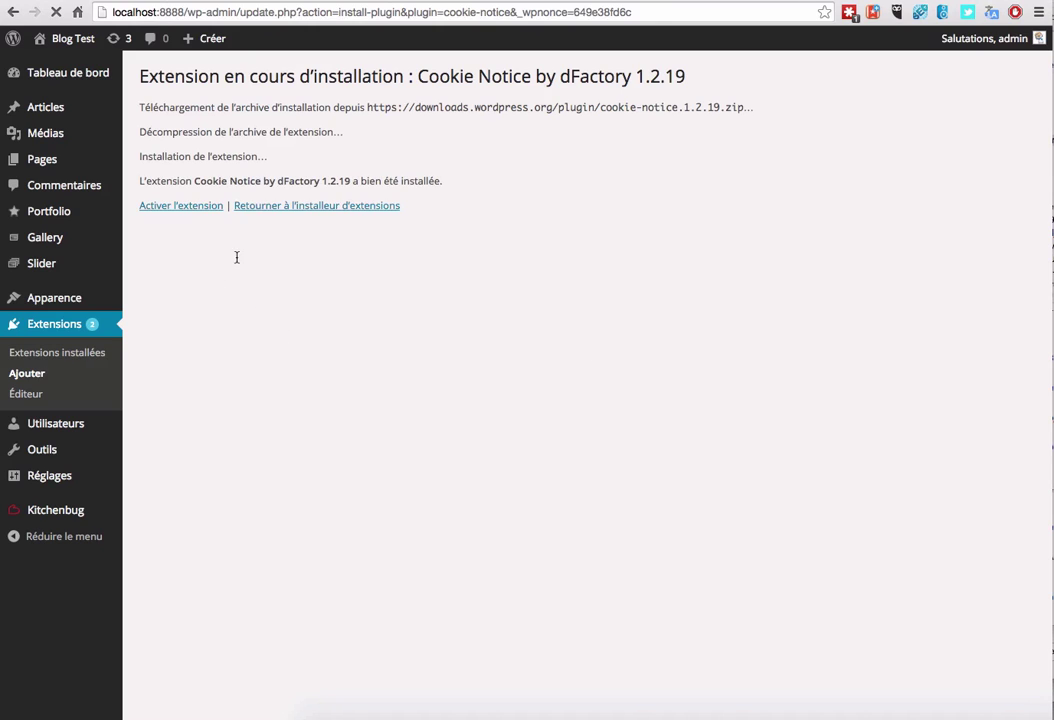
click(172, 205)
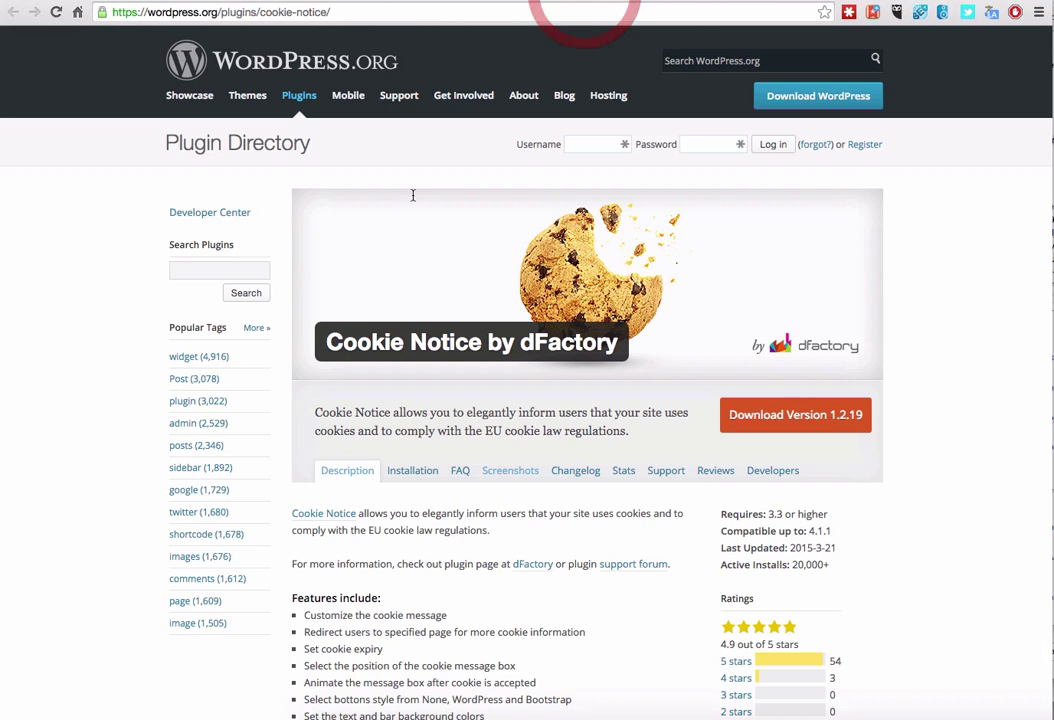
Check the plugin page's translation list for French and open the Cookie Notice settings in the WordPress admin.
scroll(329, 395, down, 8)
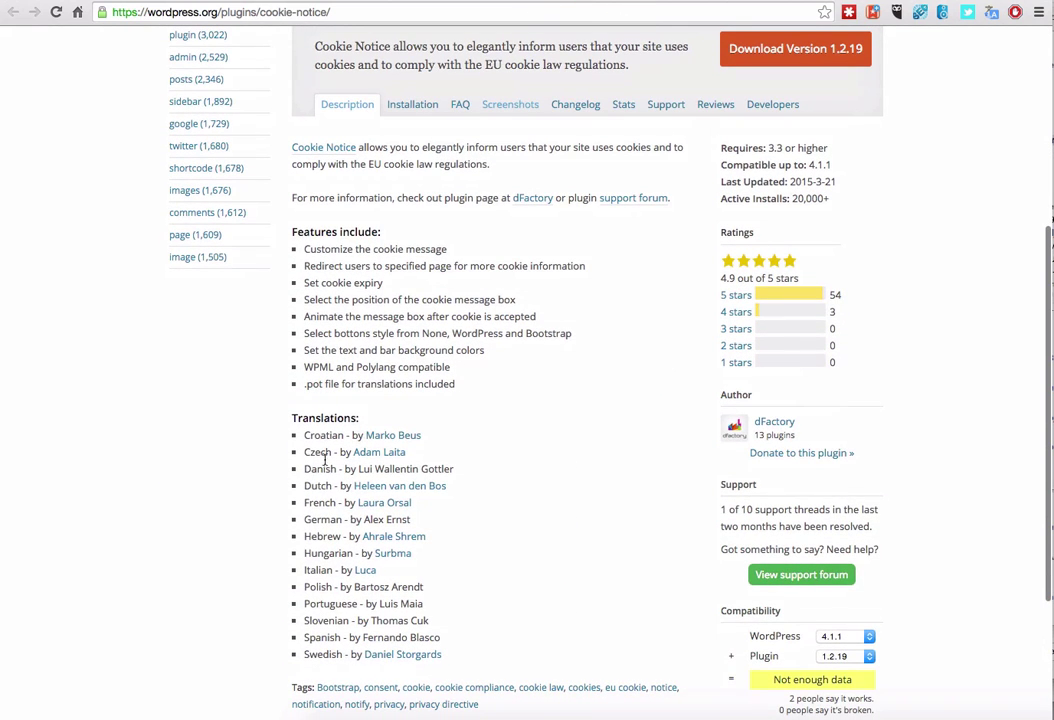
double_click(320, 502)
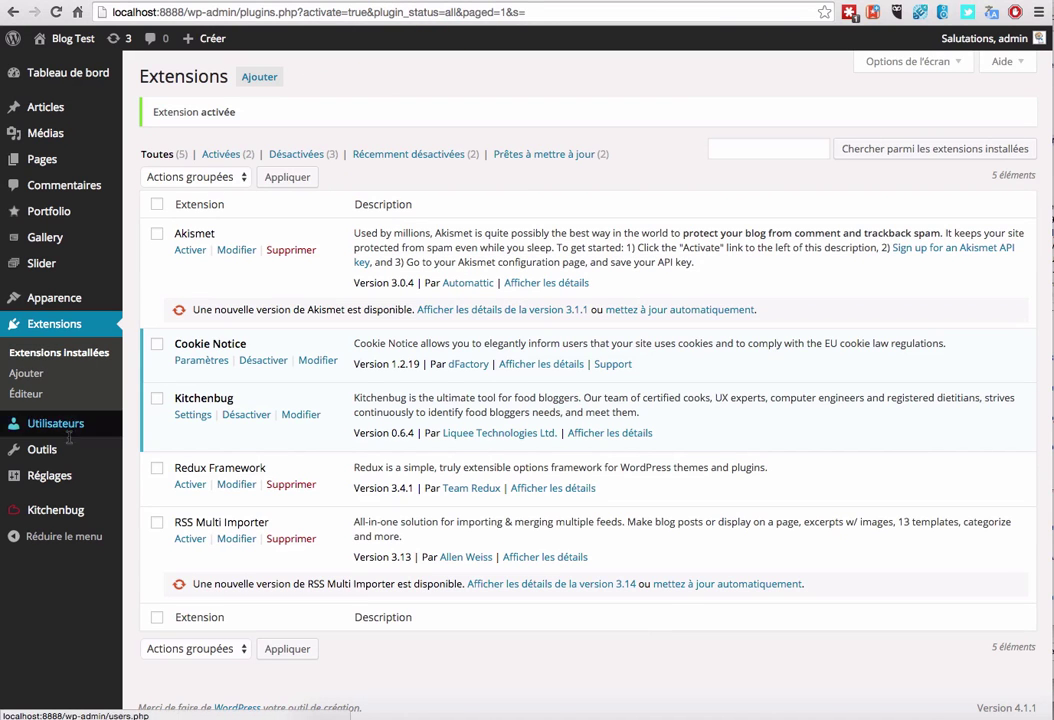
mouse_move(66, 474)
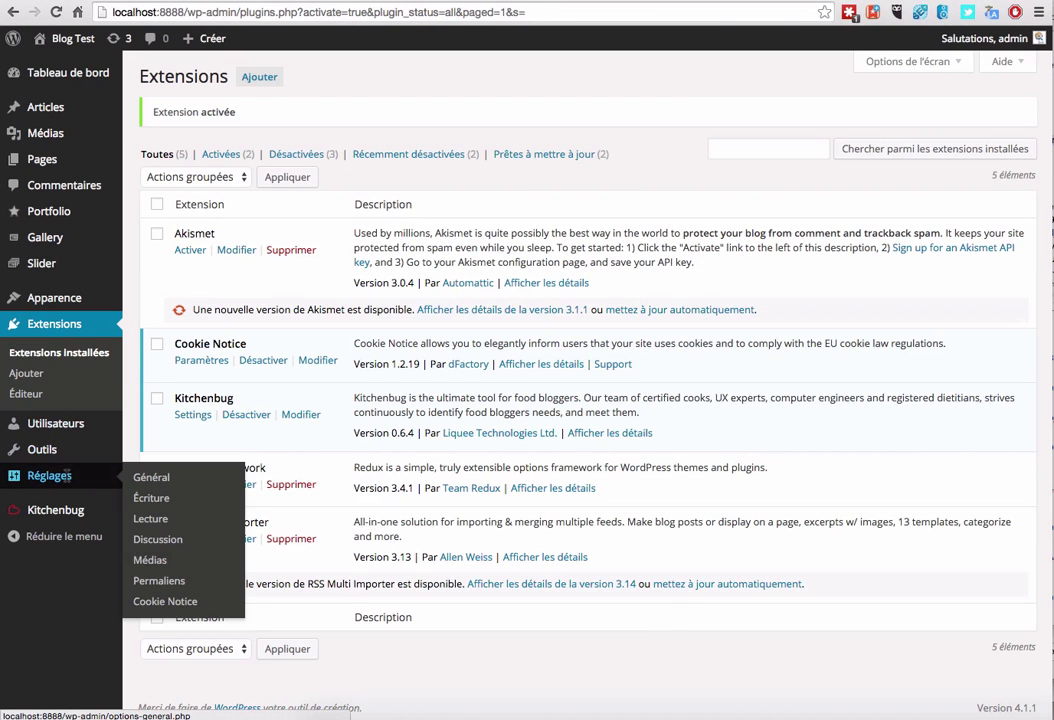
click(163, 602)
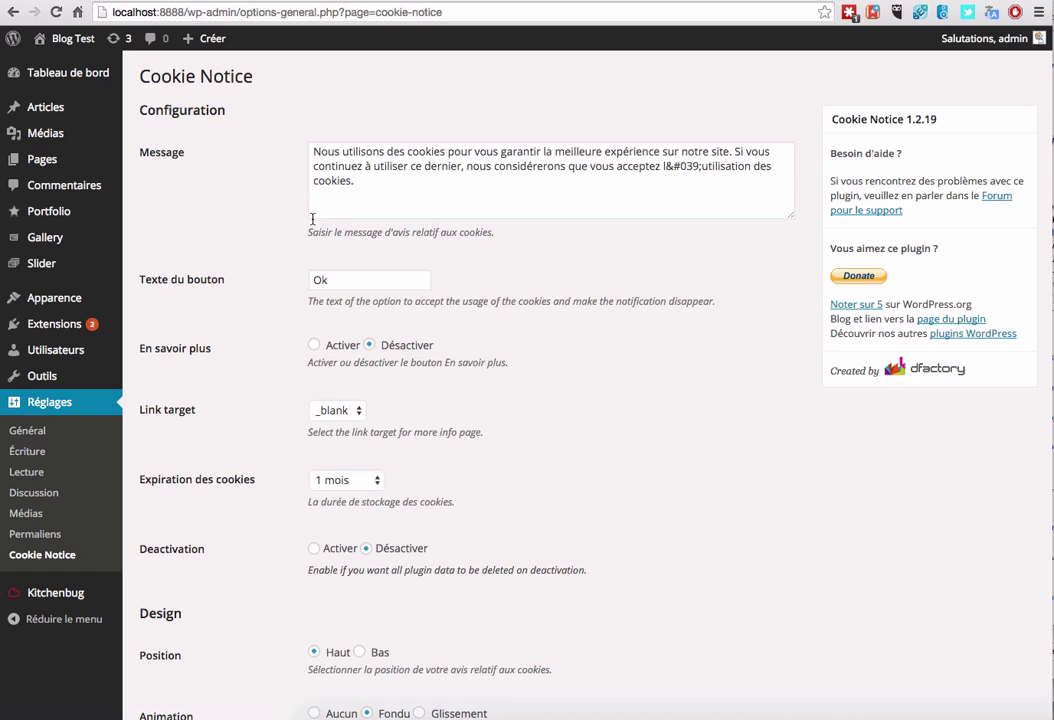
Examine the cookie notice's message and button text in the Configuration section.
triple_click(307, 151)
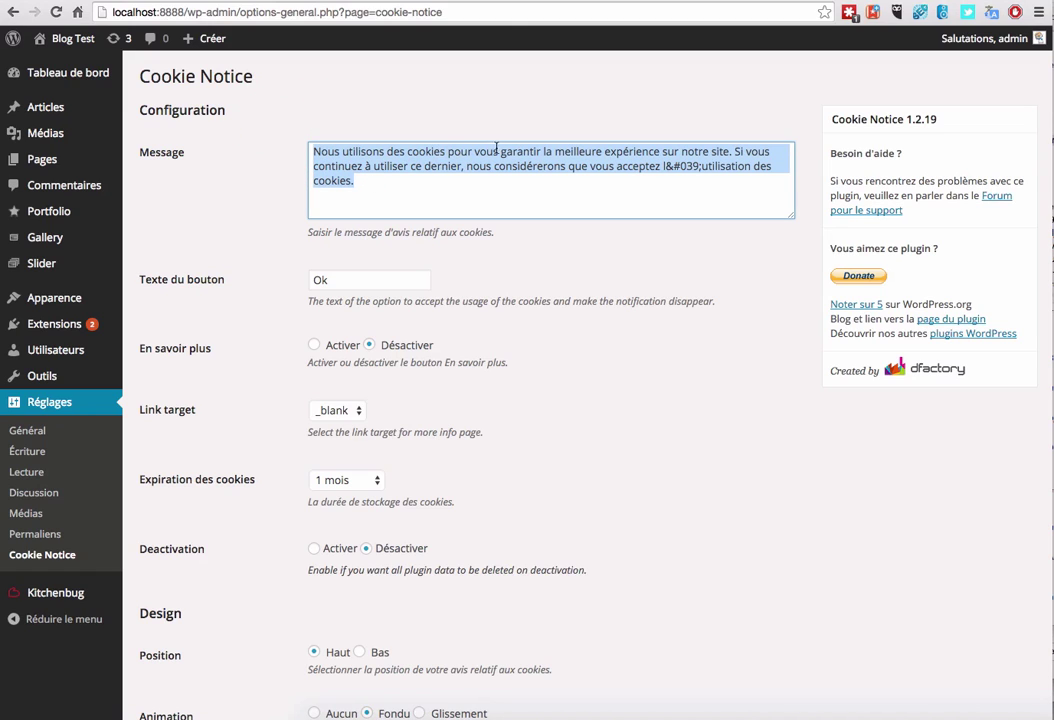
click(350, 208)
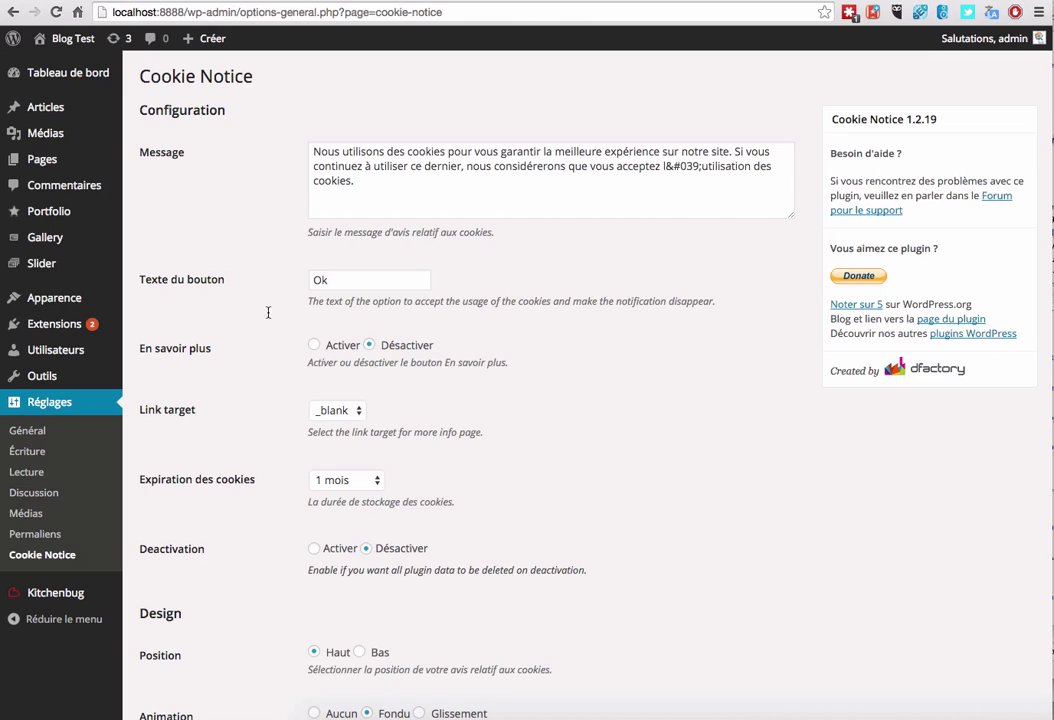
triple_click(363, 168)
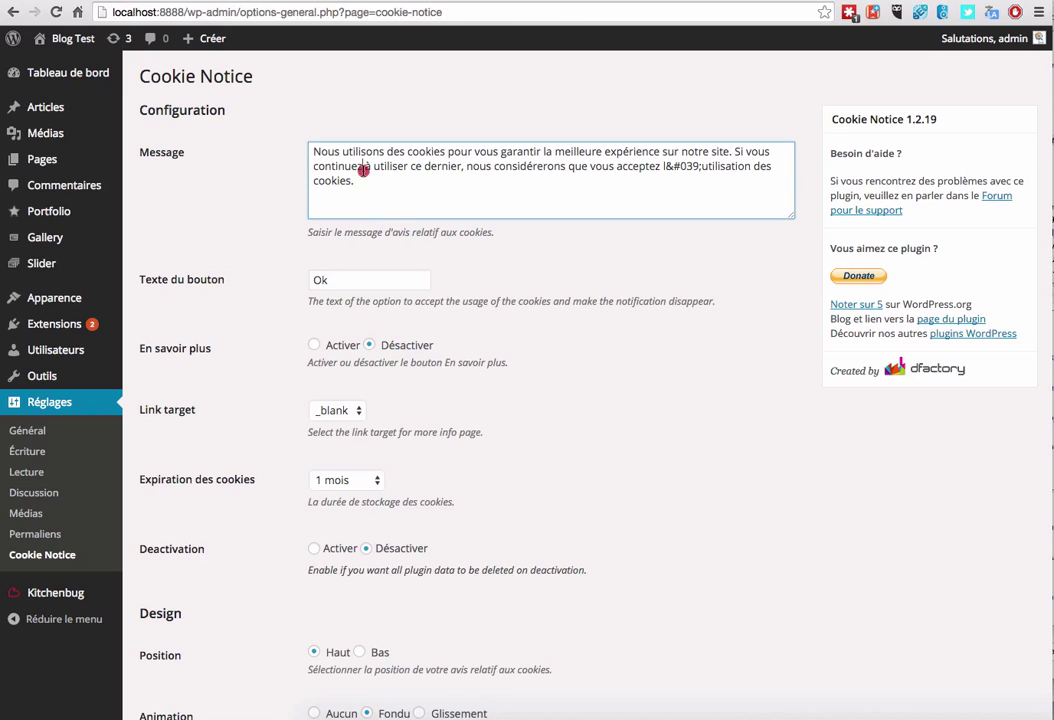
click(349, 281)
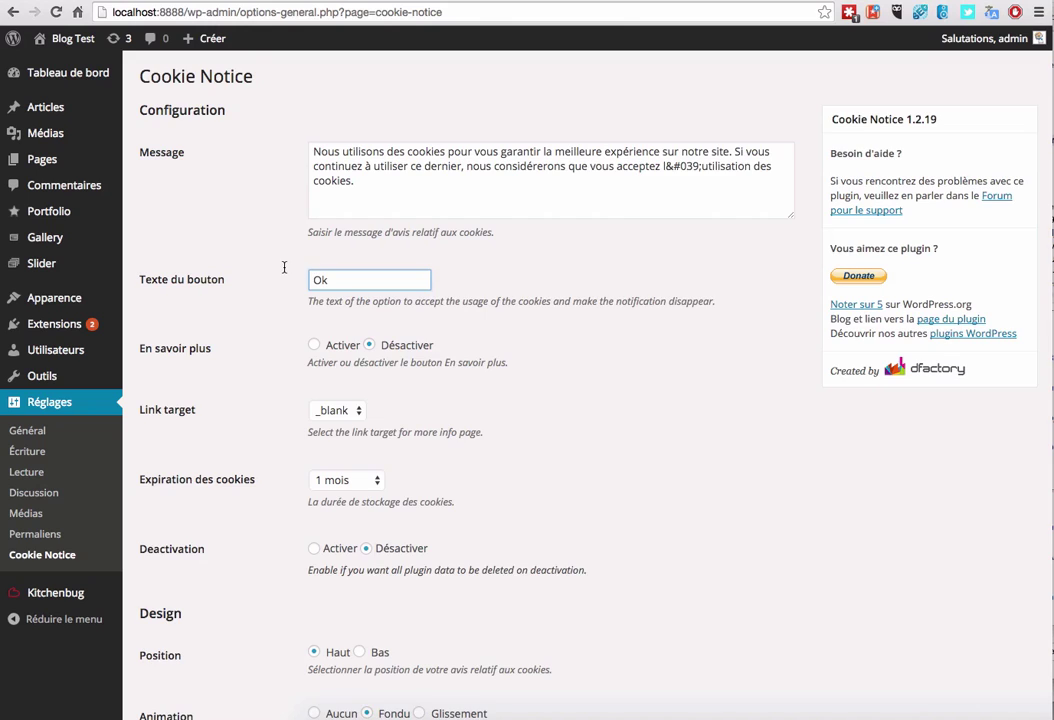
Enable the En savoir plus option, look at its link settings and the CNIL cookies page, and disable it again.
scroll(285, 266, down, 1)
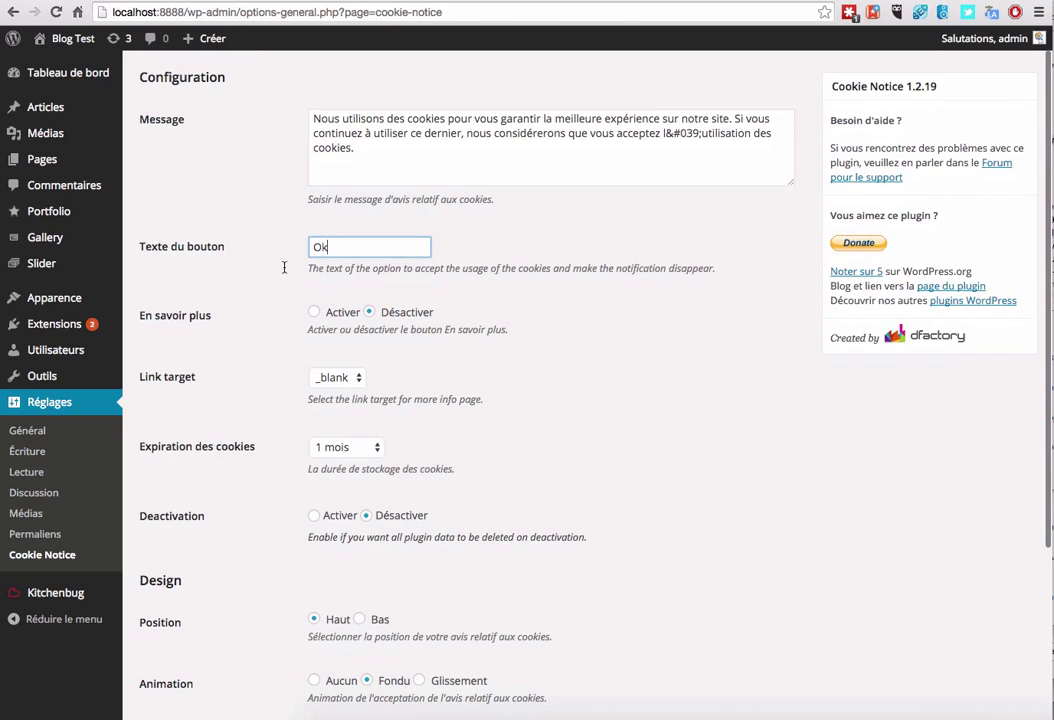
click(316, 311)
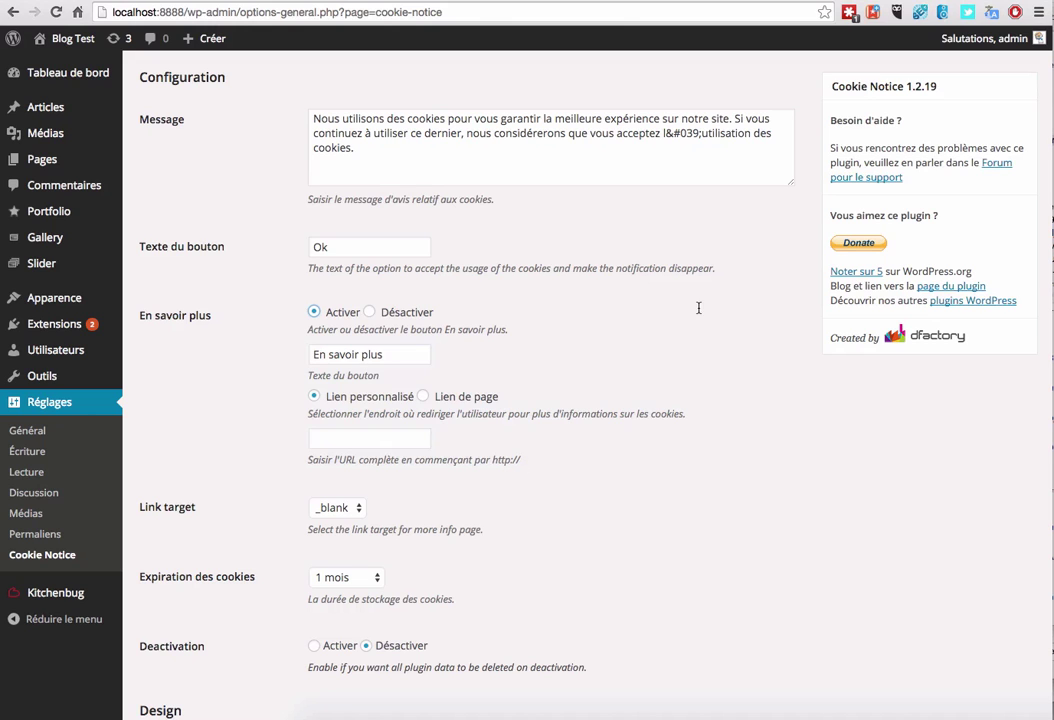
click(427, 3)
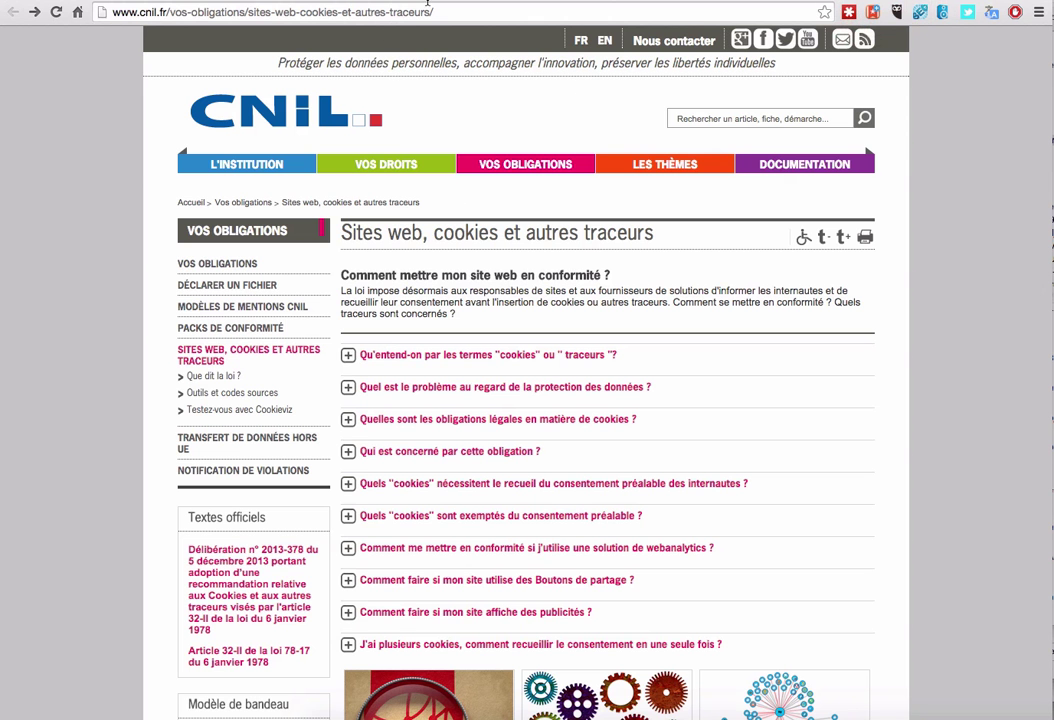
click(318, 5)
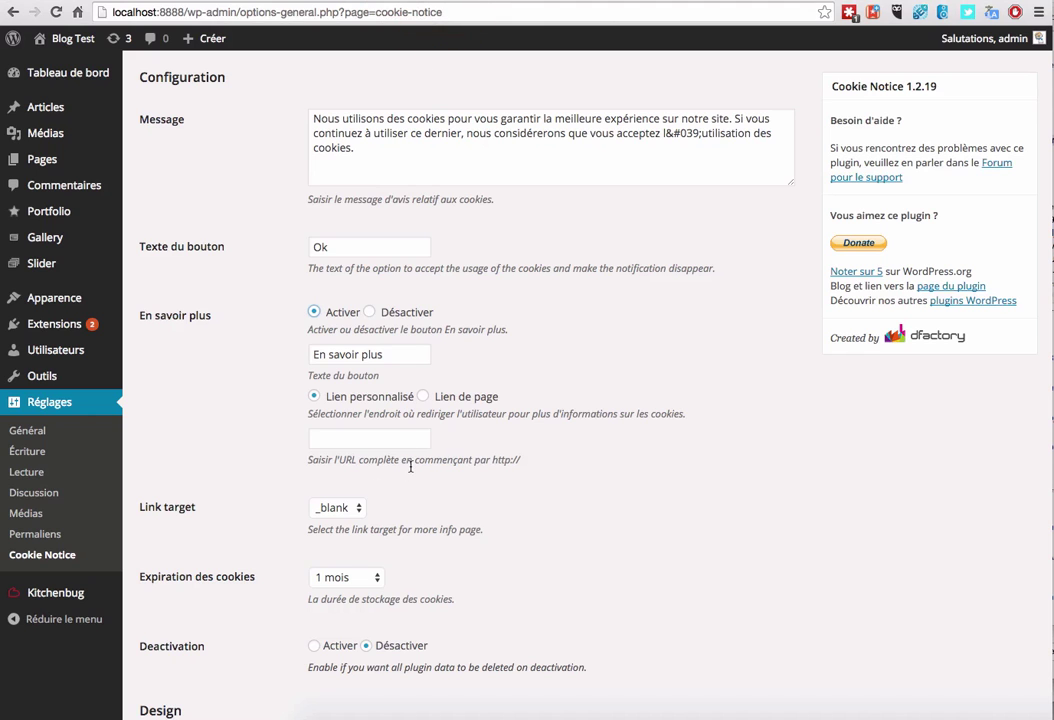
click(370, 312)
Examine the available choices for the link target and the cookie expiration without changing either setting.
scroll(286, 319, down, 2)
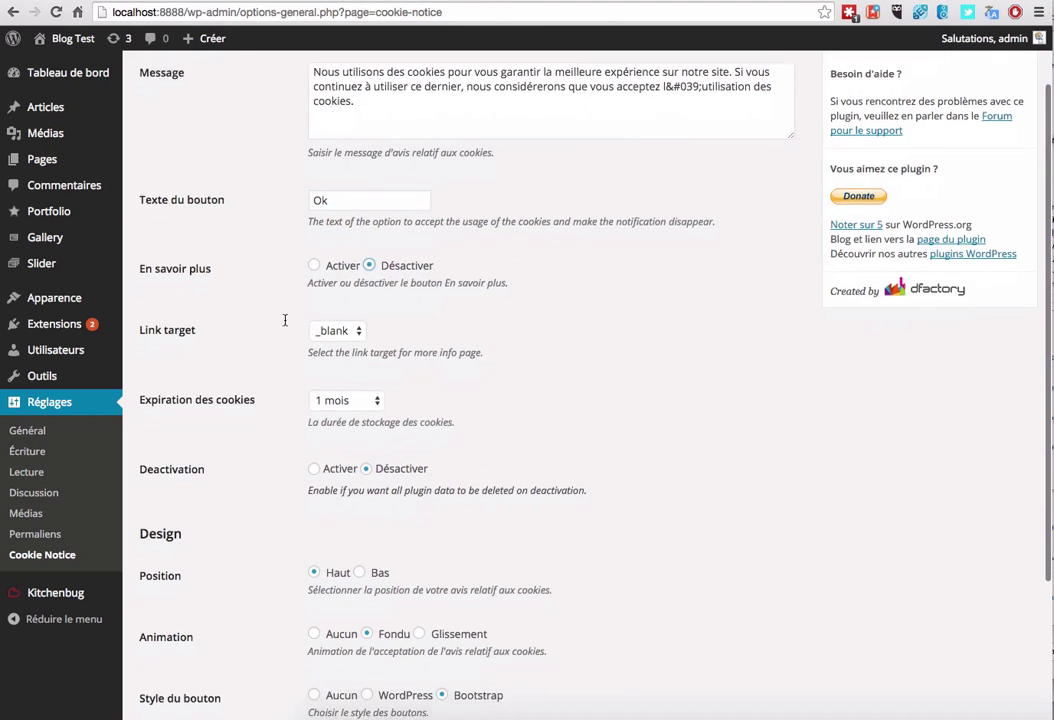
click(336, 297)
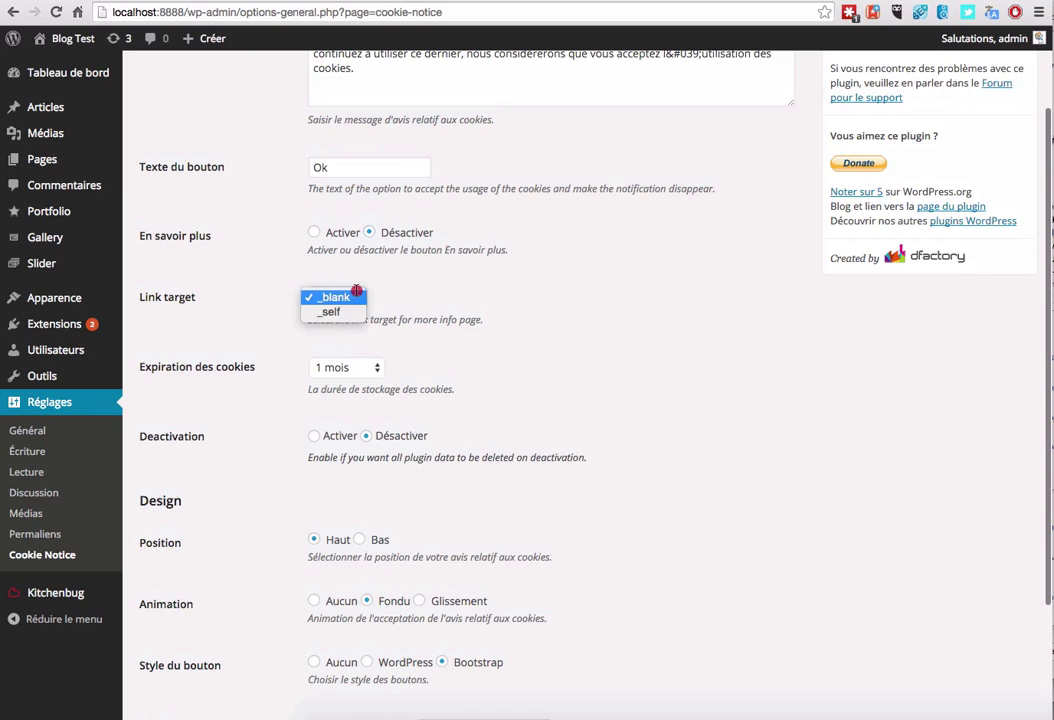
click(428, 292)
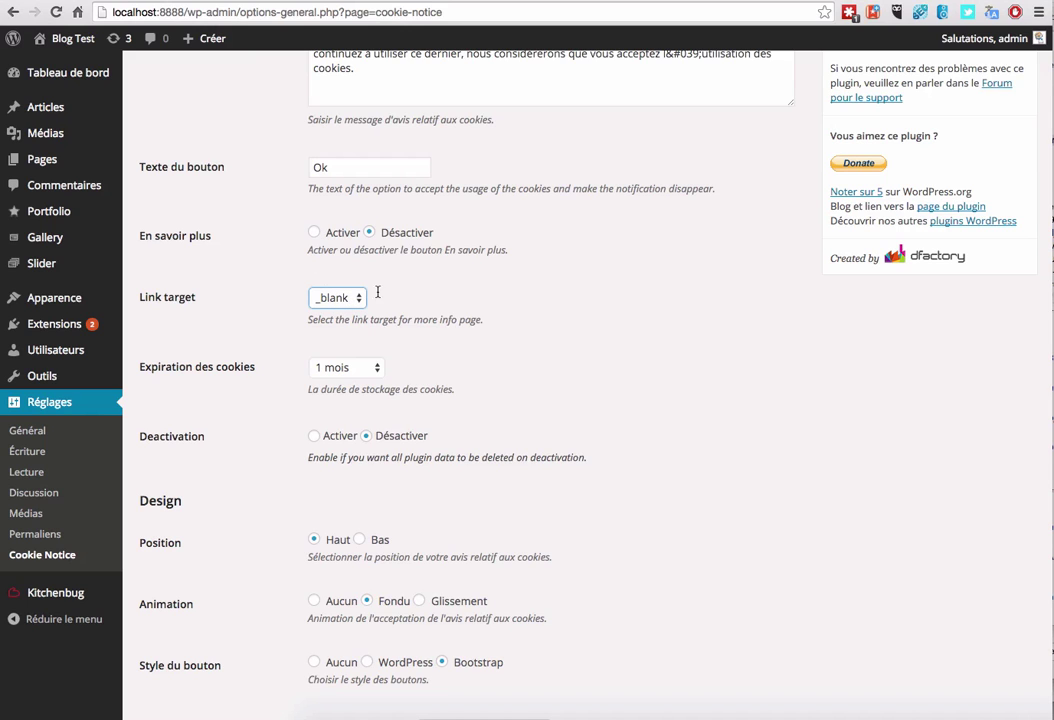
scroll(266, 301, down, 3)
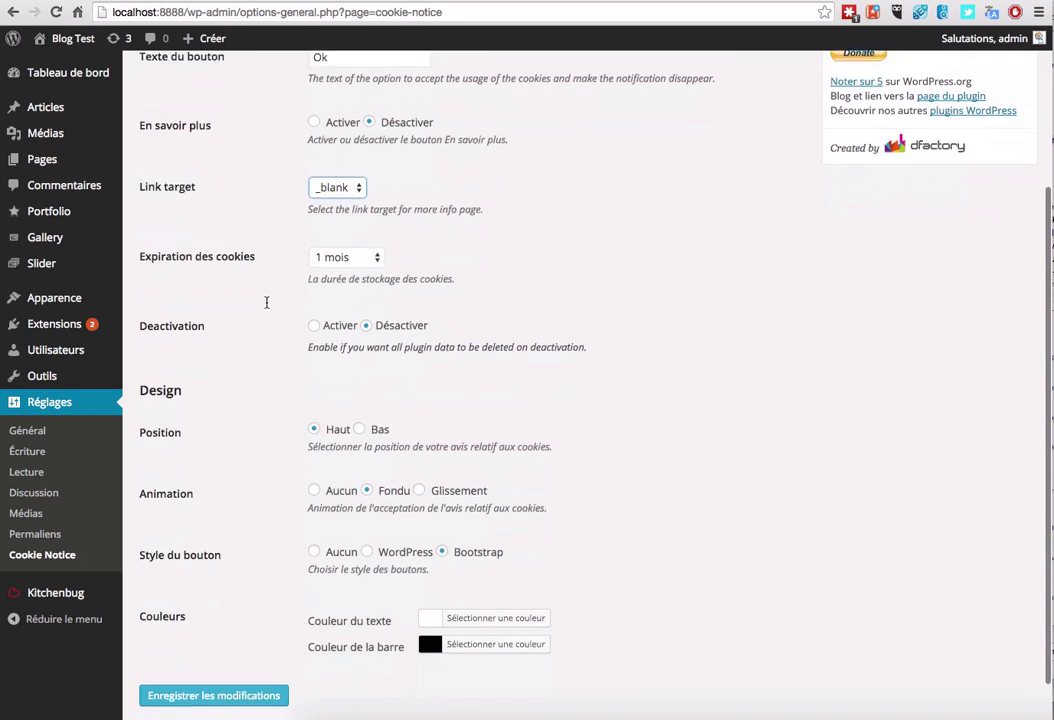
click(346, 238)
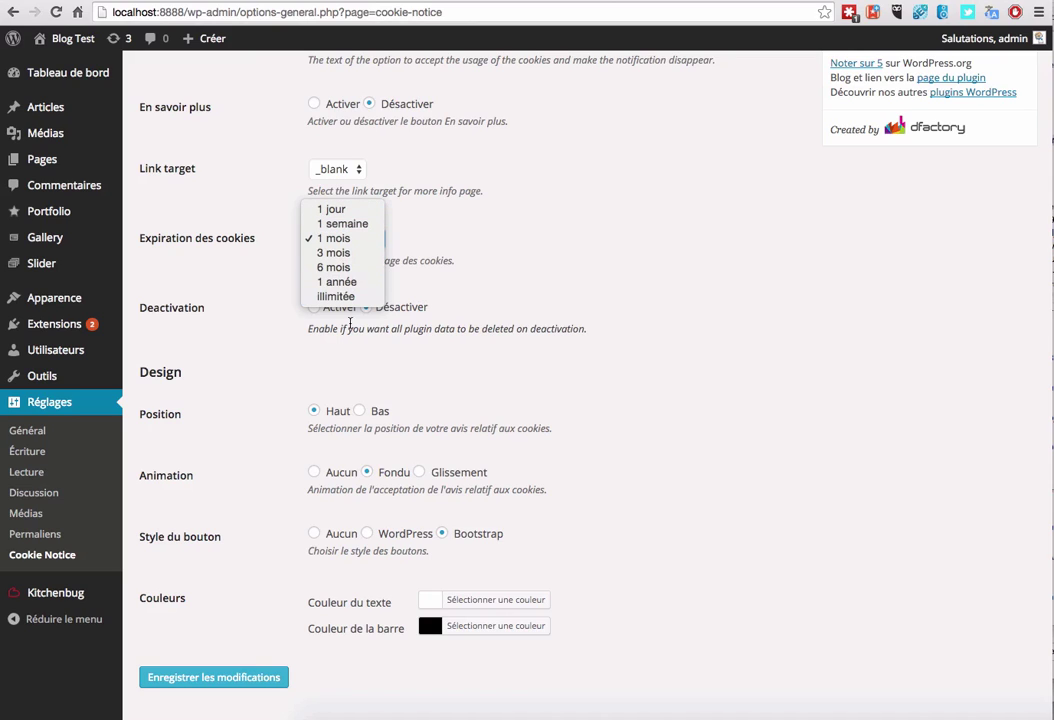
click(624, 205)
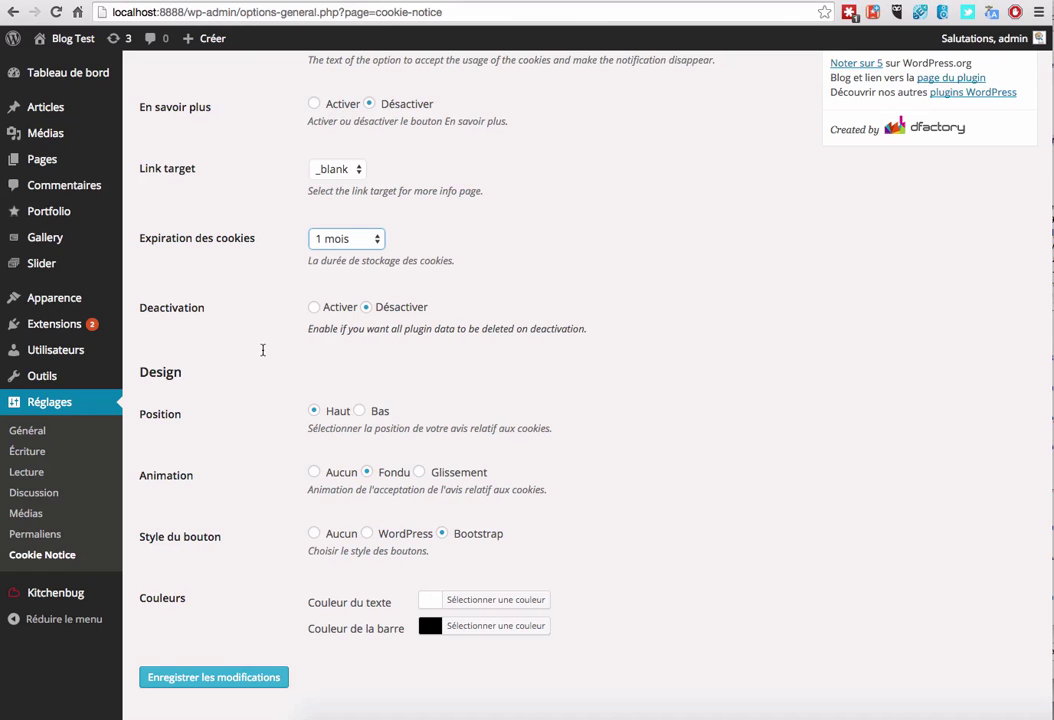
Set the cookie notice's position to Bas in the Design section.
scroll(280, 311, down, 2)
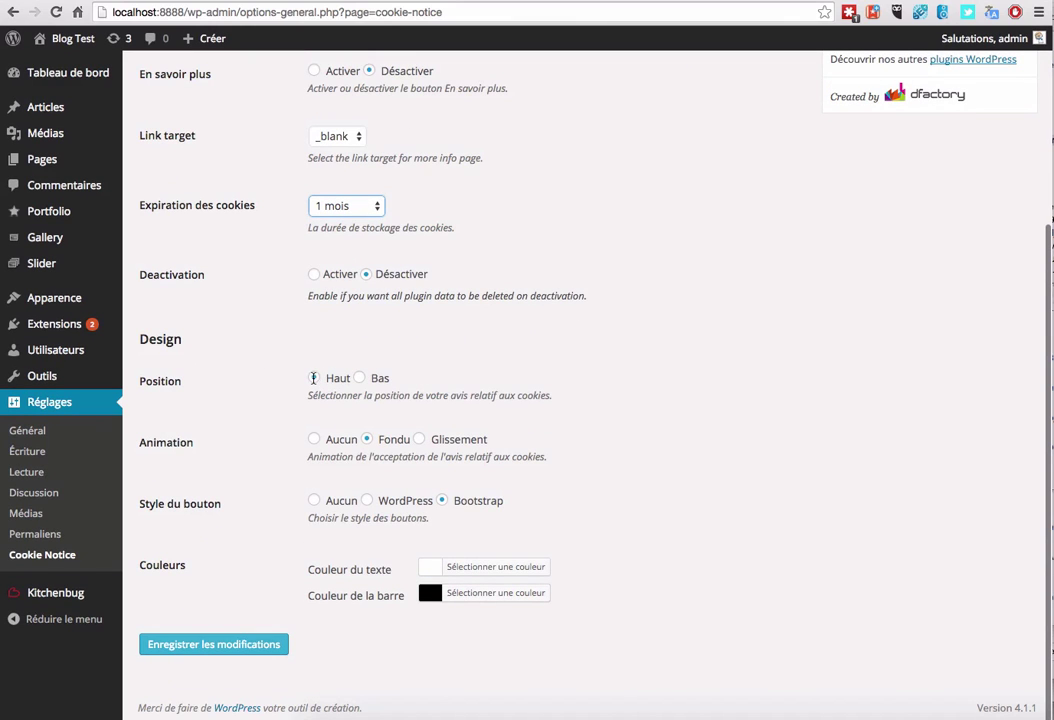
click(313, 378)
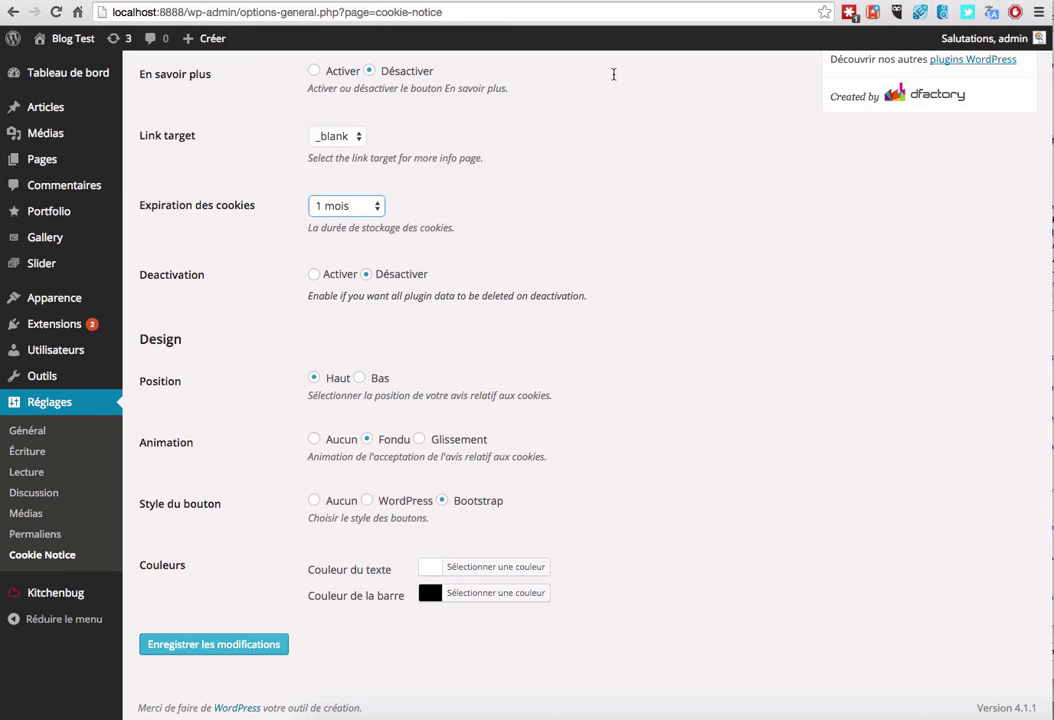
click(358, 377)
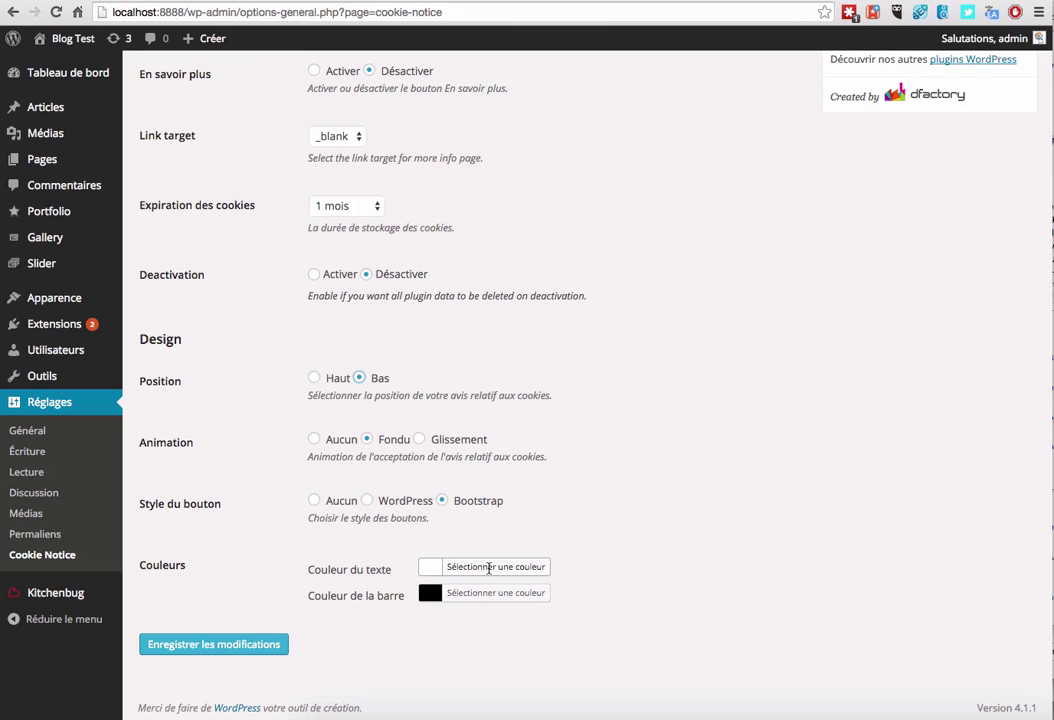
Set the cookie notice's text colour (Couleur du texte) to red #ff1616.
click(472, 566)
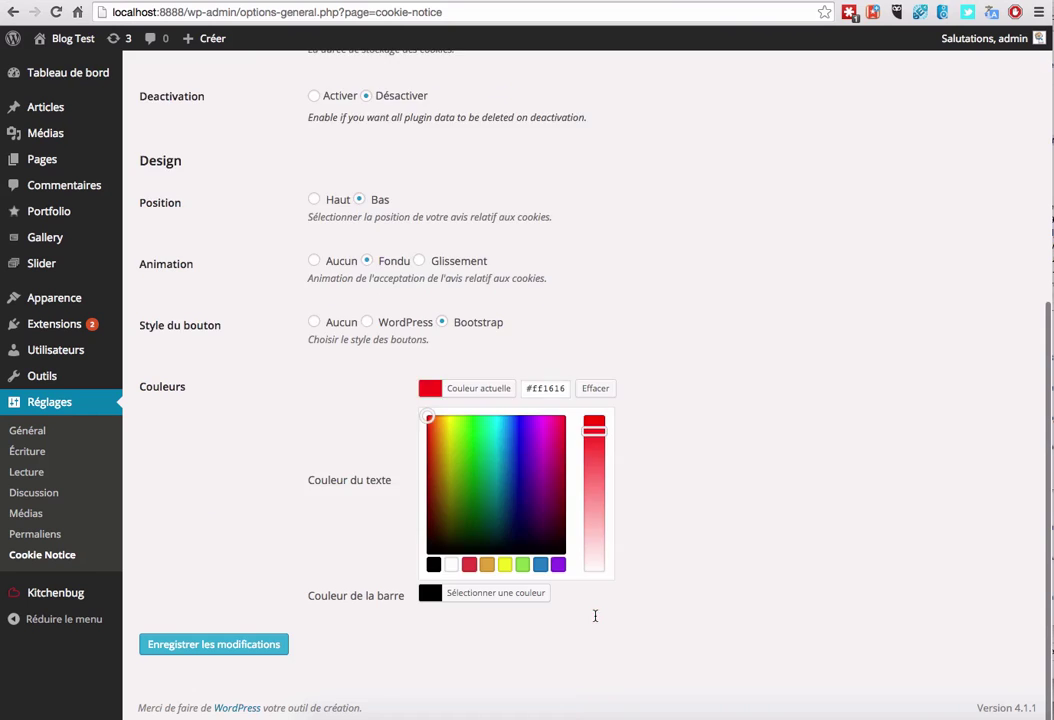
click(595, 616)
scroll(583, 540, down, 1)
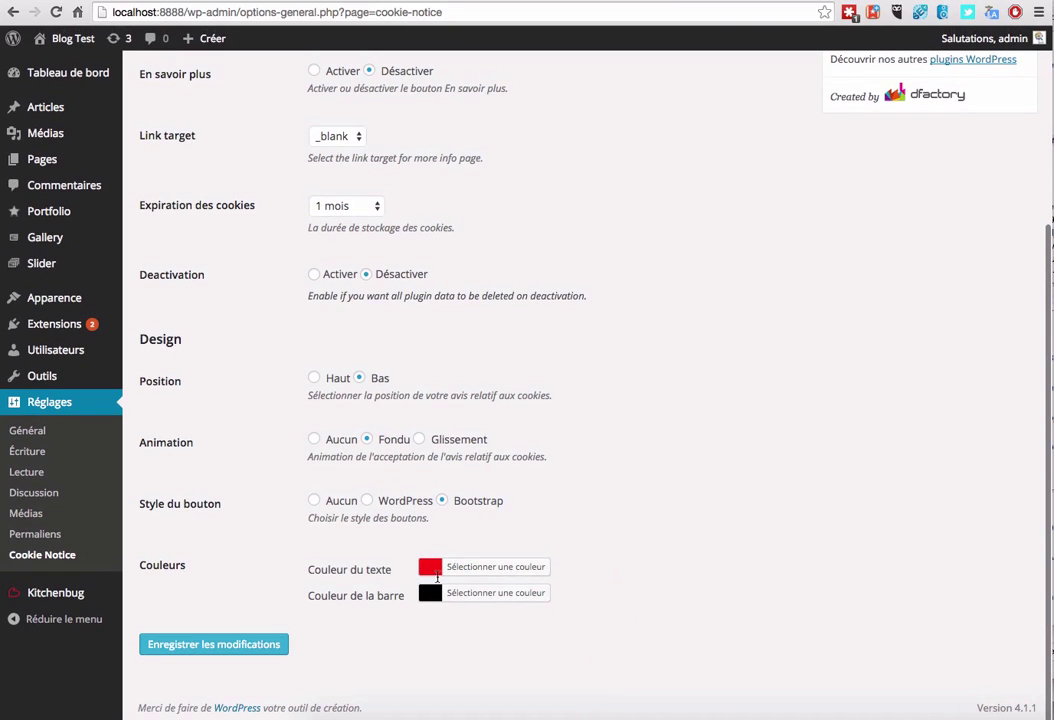
Set the cookie notice's bar colour (Couleur de la barre) to the blue preset #1e73be and save the settings.
click(432, 585)
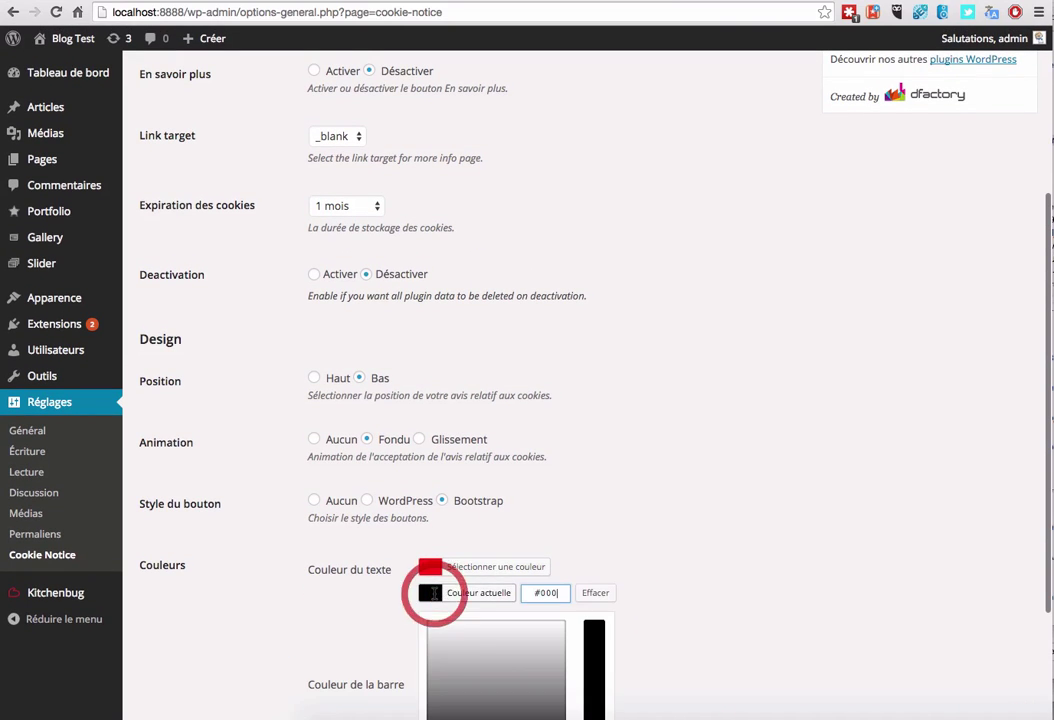
click(456, 652)
scroll(320, 567, down, 3)
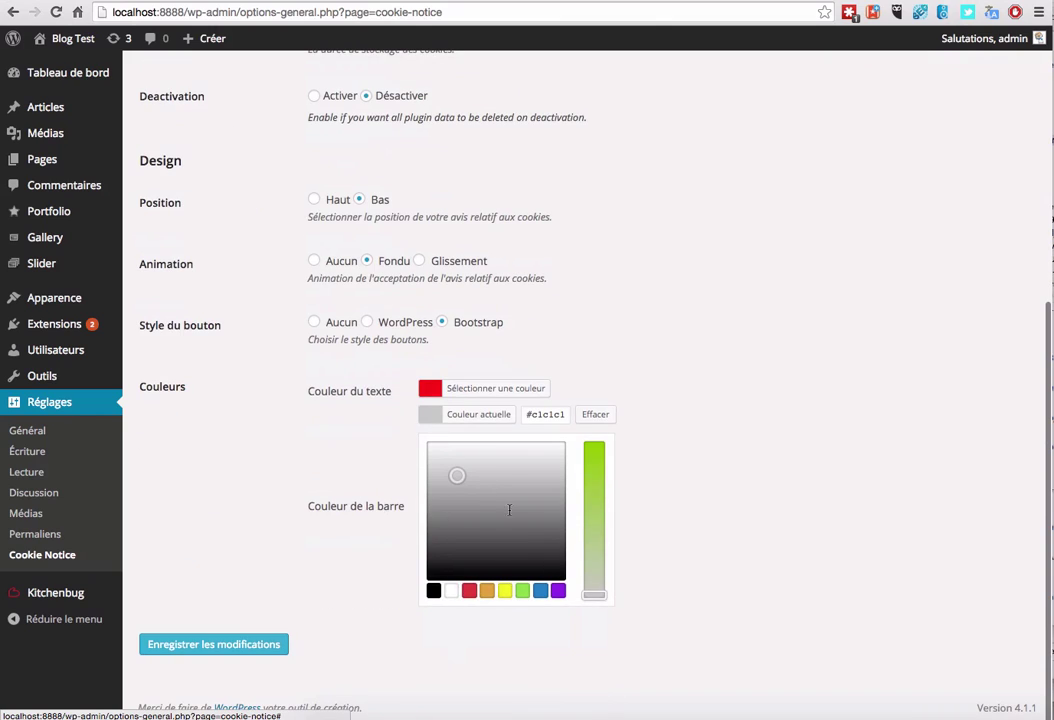
click(540, 590)
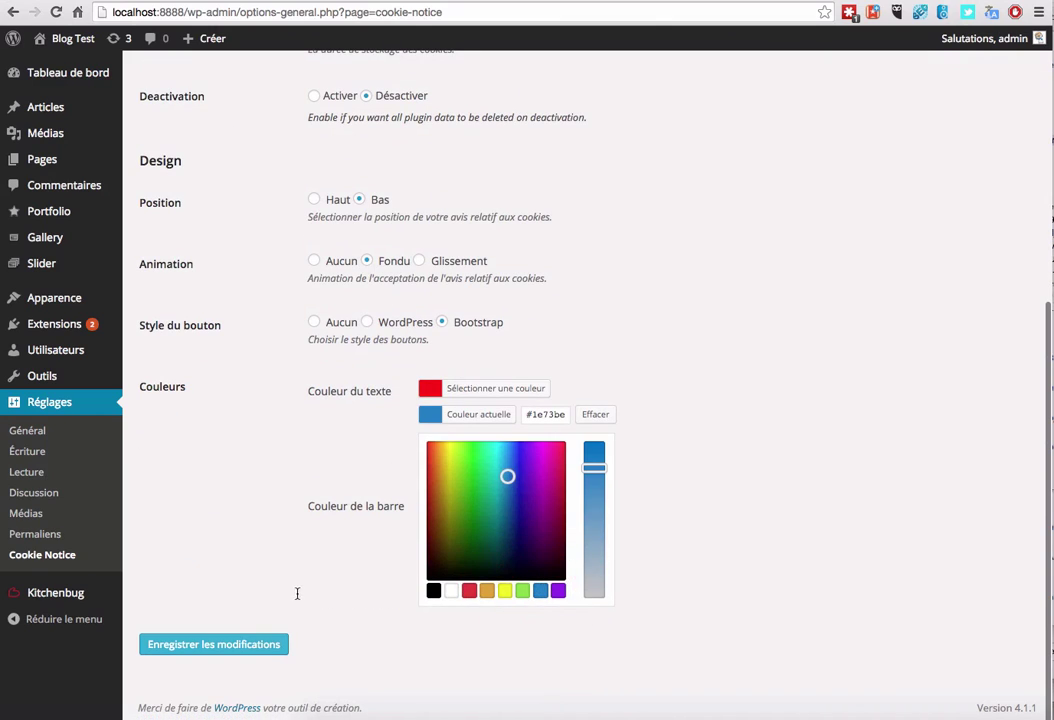
click(248, 636)
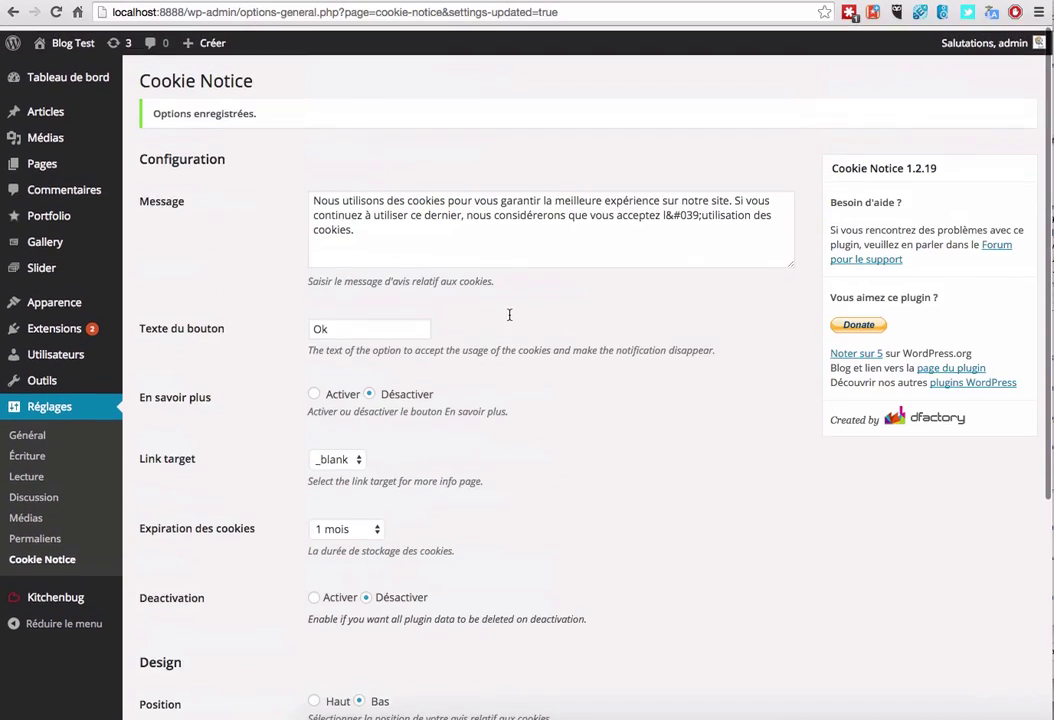
Open the Blog Test site's front page to check the cookie notice and accept it with Ok.
click(60, 38)
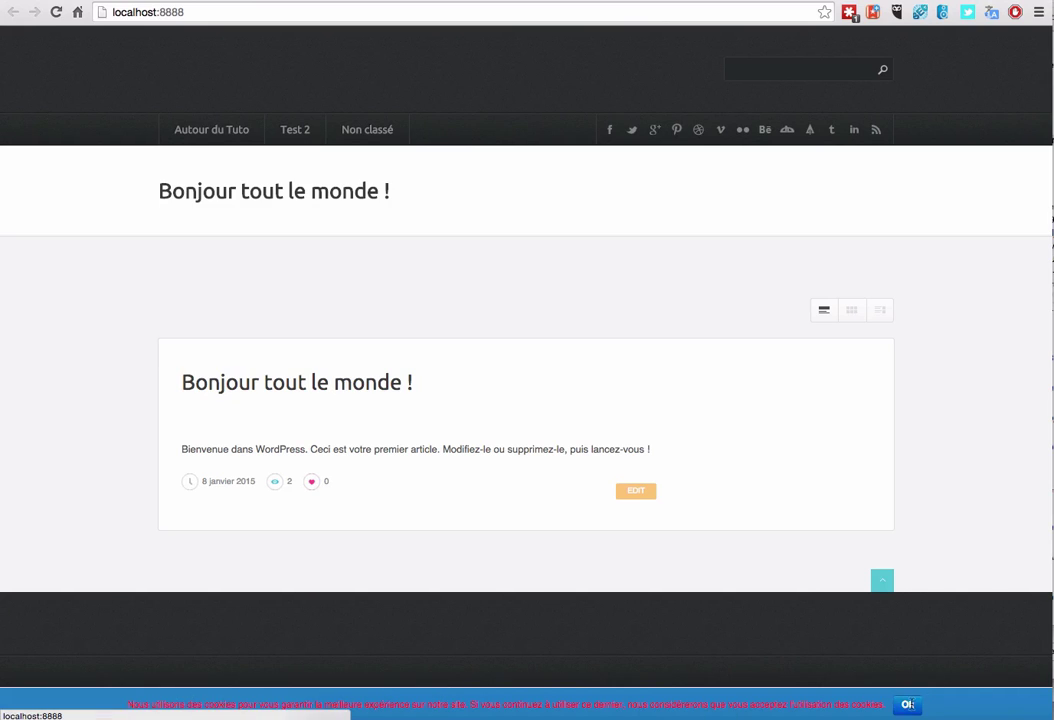
click(908, 705)
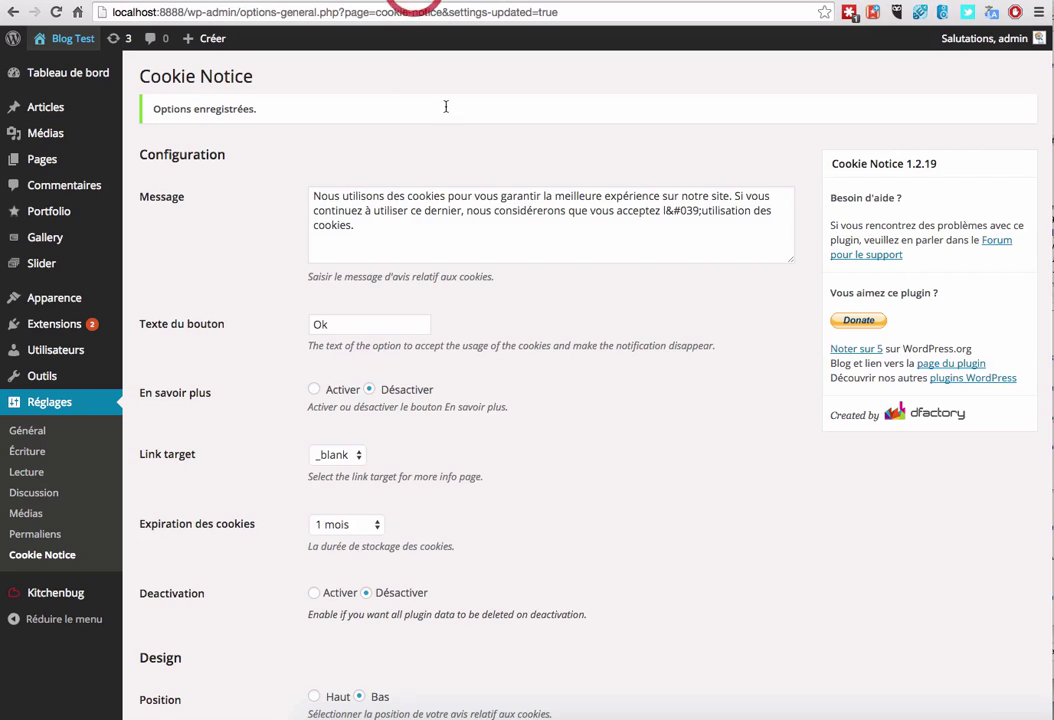
Set the cookie expiration (Expiration des cookies) to 1 jour in the Cookie Notice settings.
scroll(496, 395, down, 6)
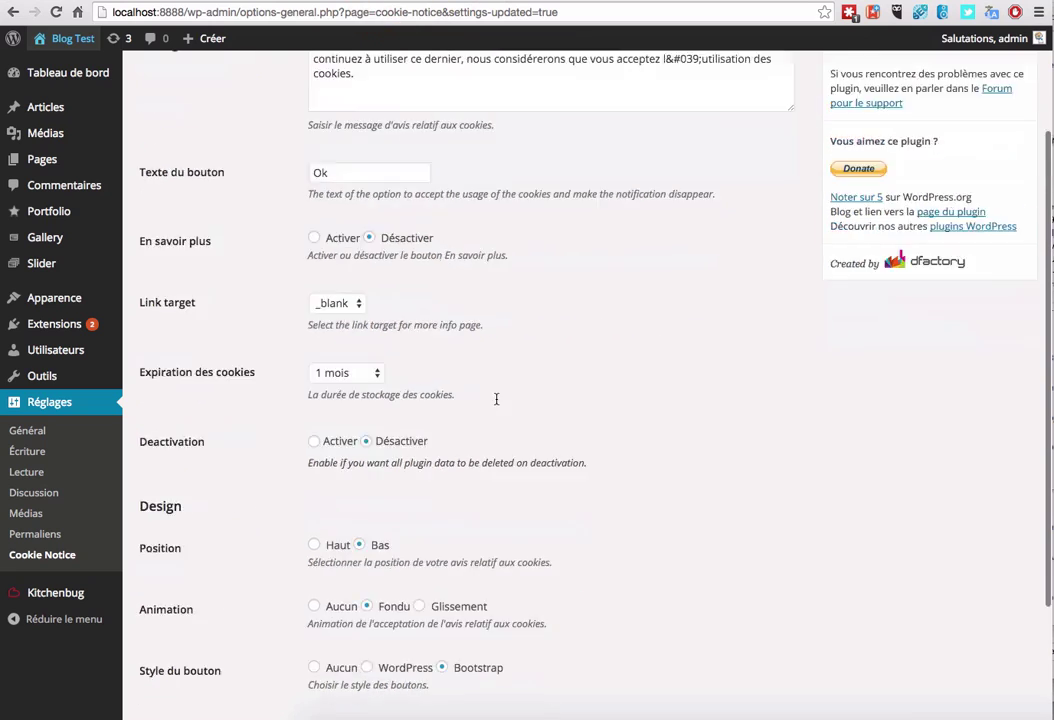
click(335, 214)
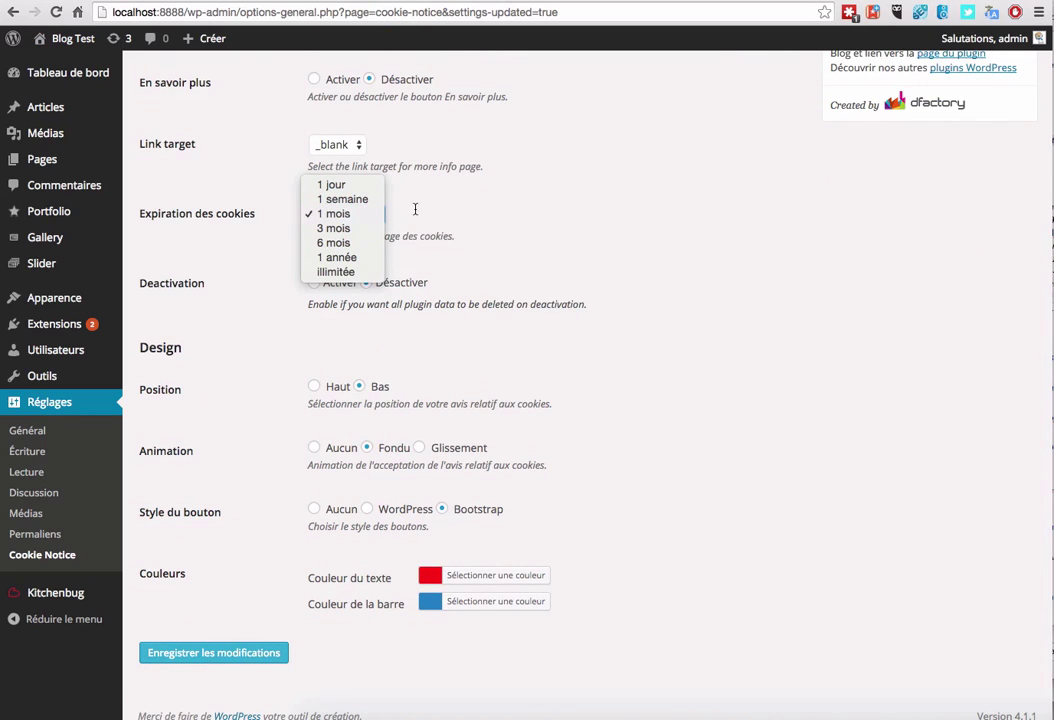
click(332, 184)
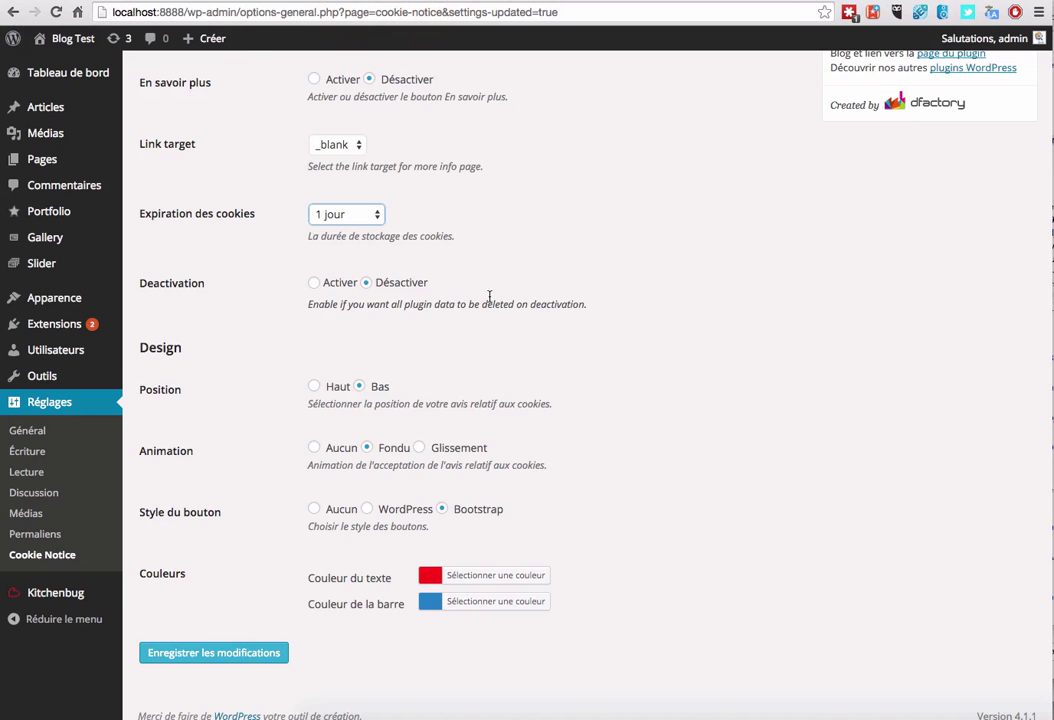
scroll(489, 296, up, 5)
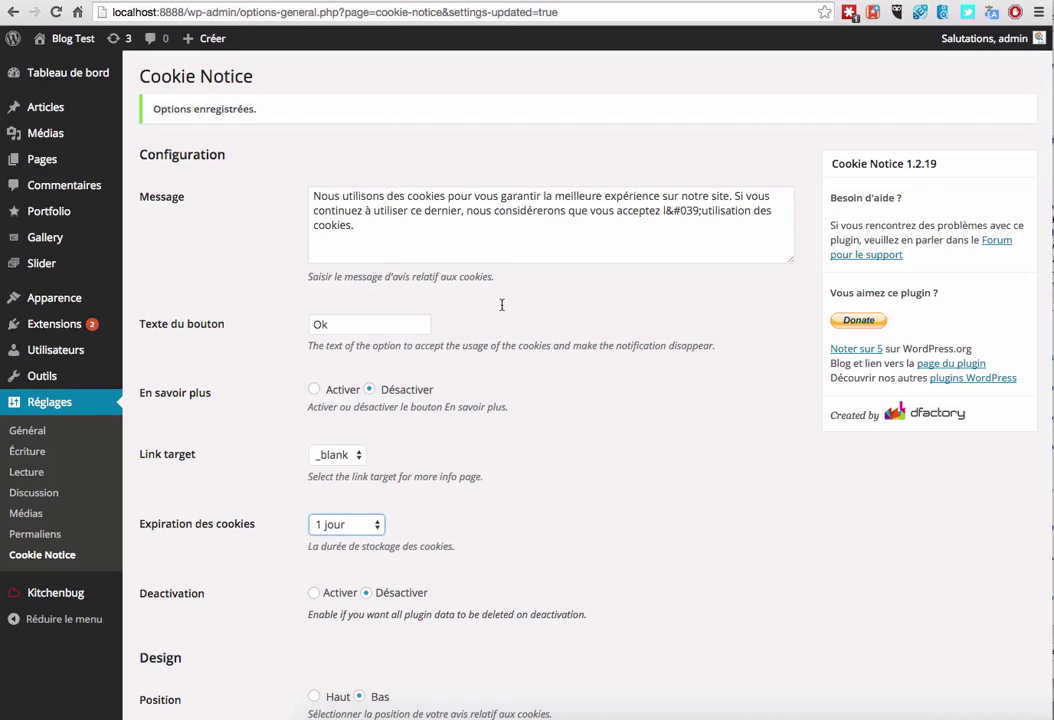